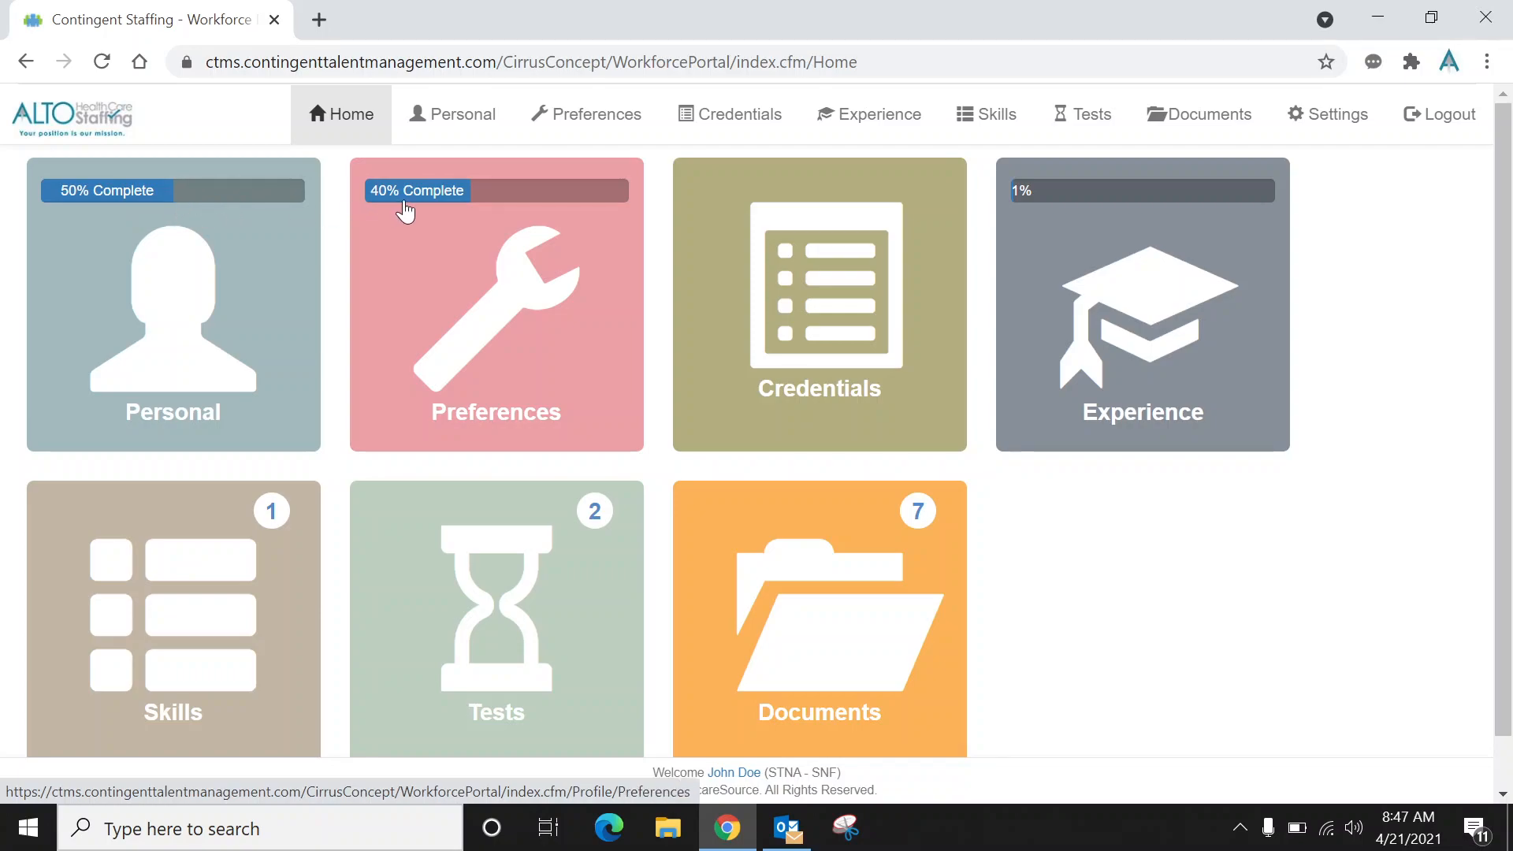
Open the Personal profile and save the contact info as entered.
left_click(190, 292)
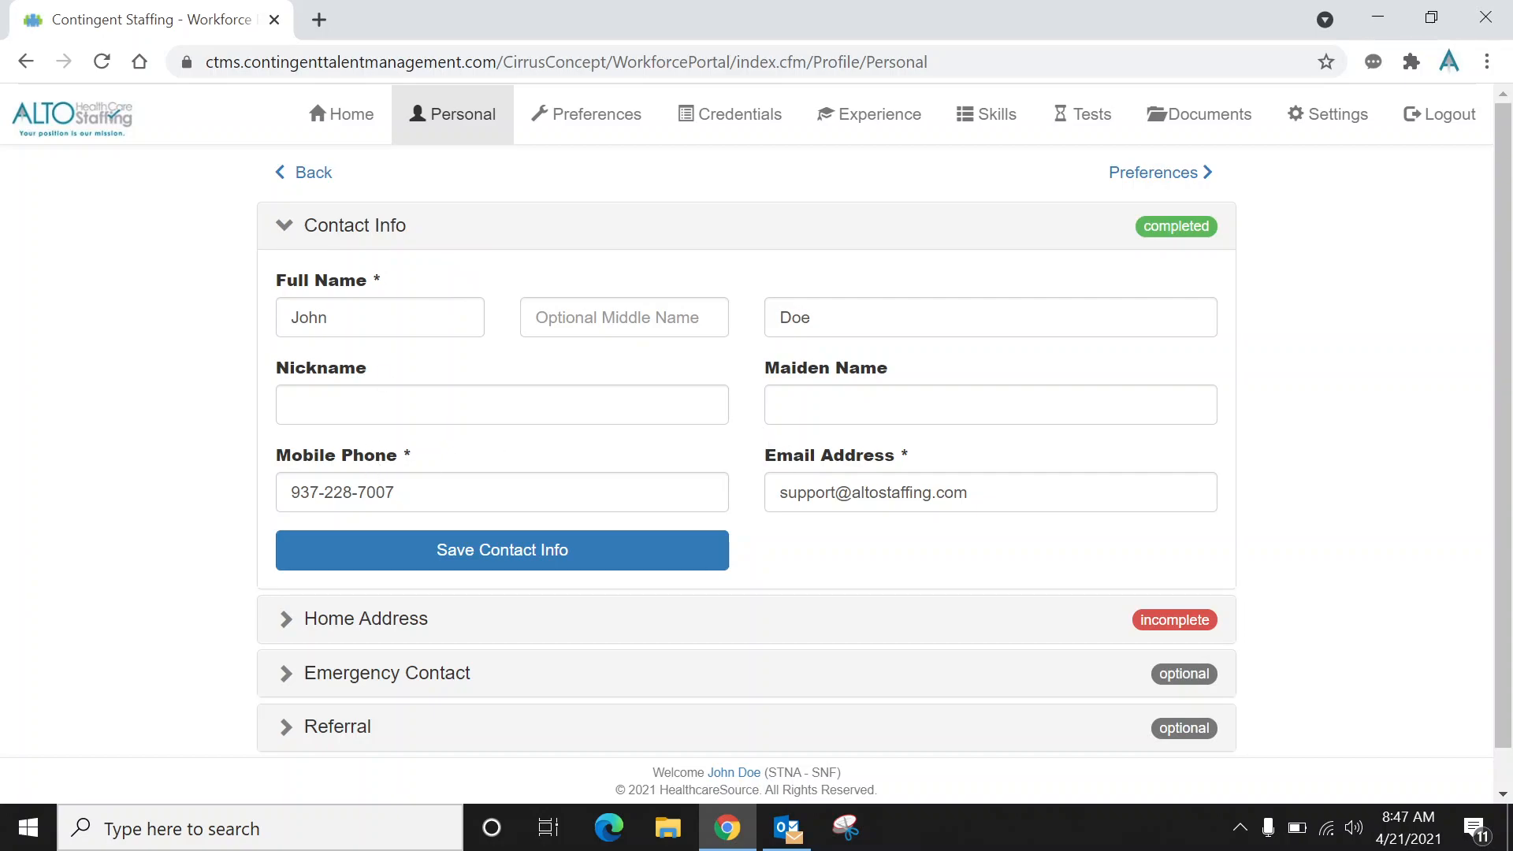
left_click(402, 319)
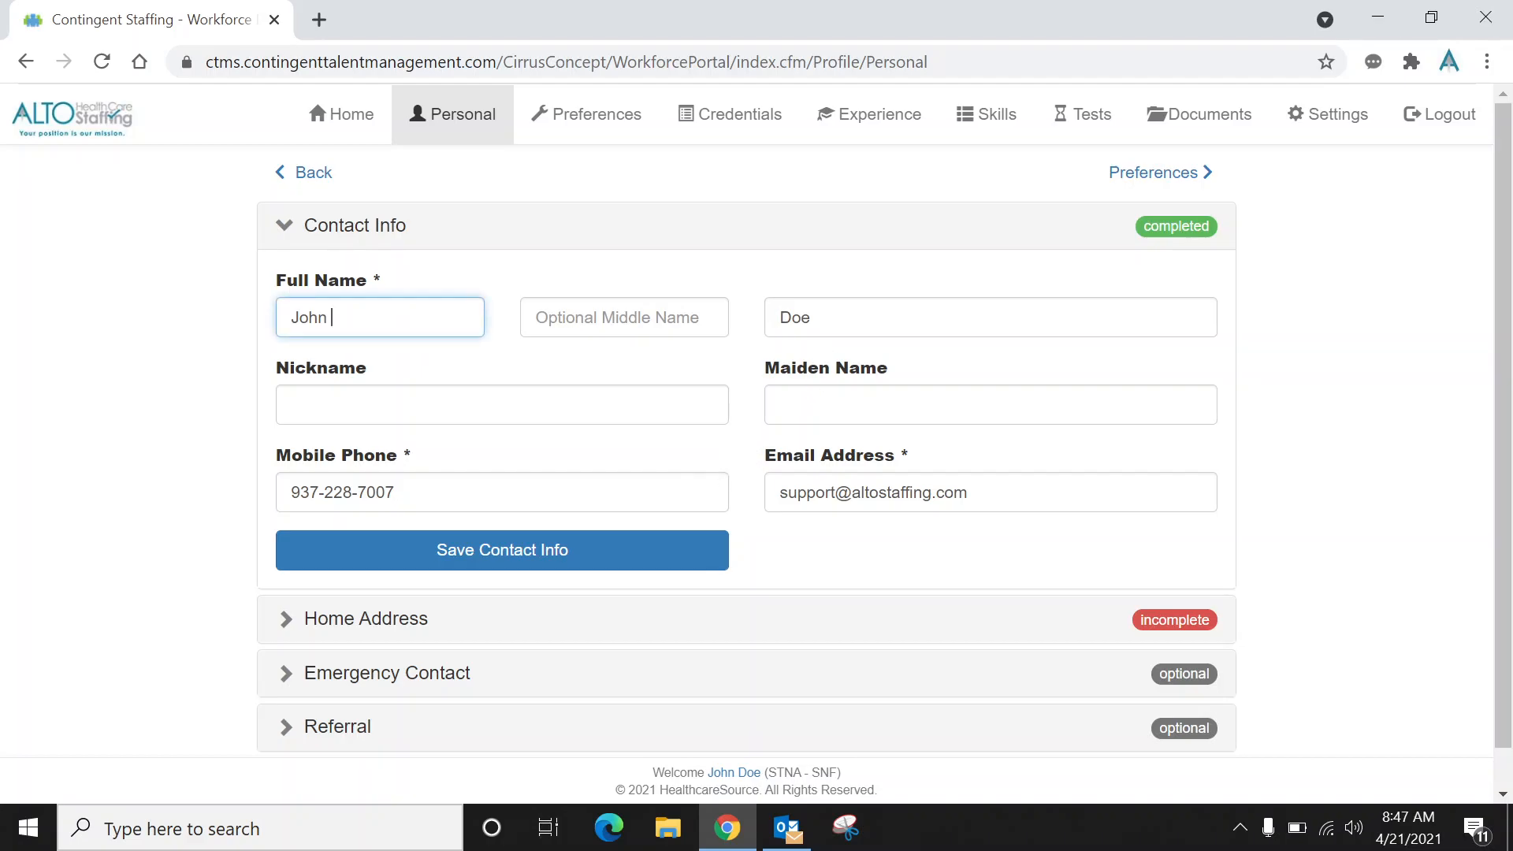
left_click(553, 550)
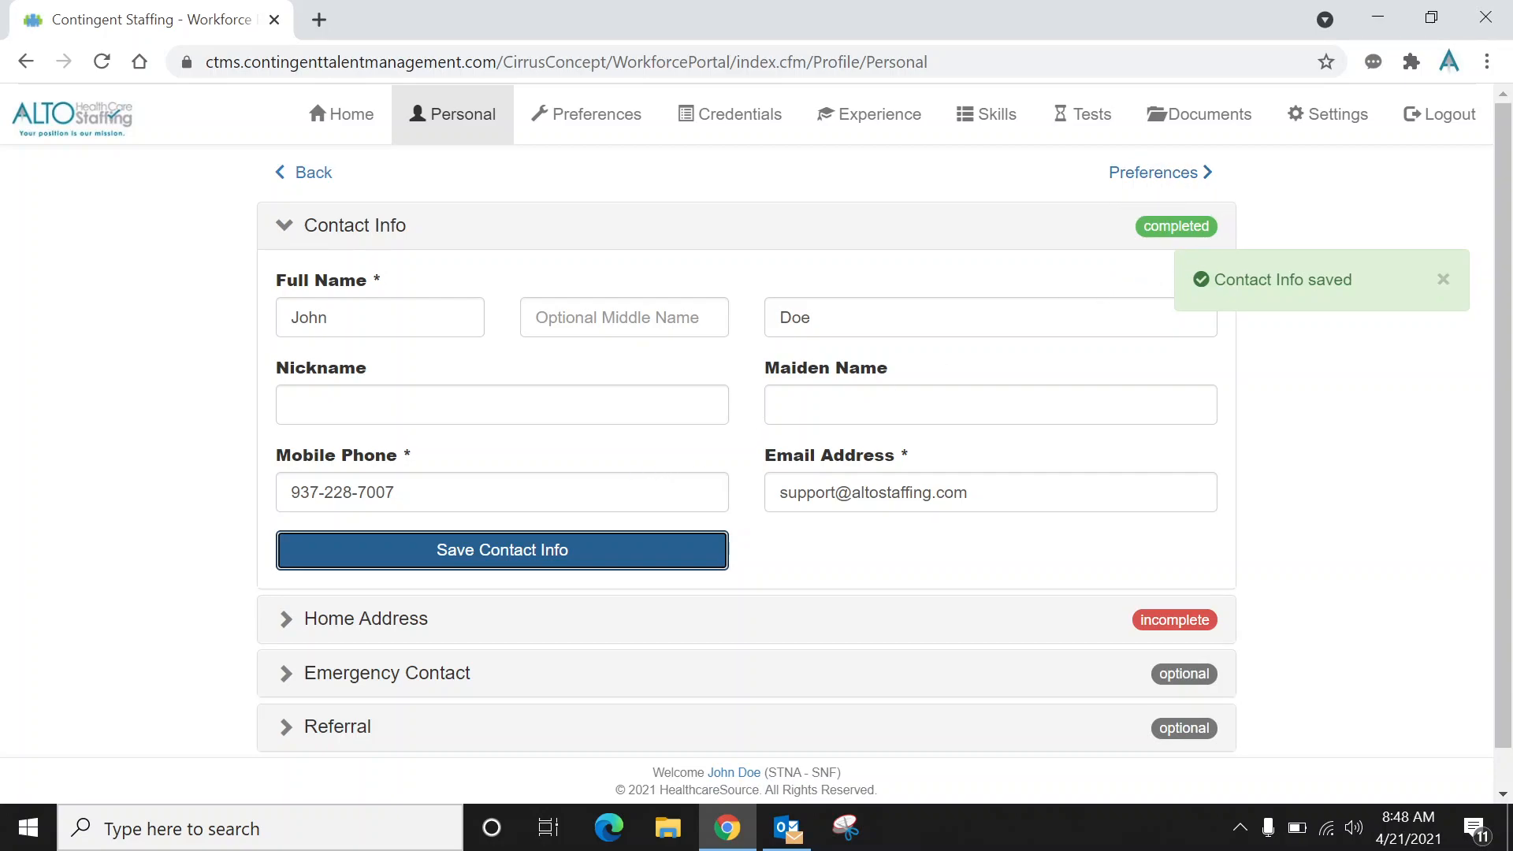
Expand the Home Address section and enter the street address, city and zip code.
left_click(428, 621)
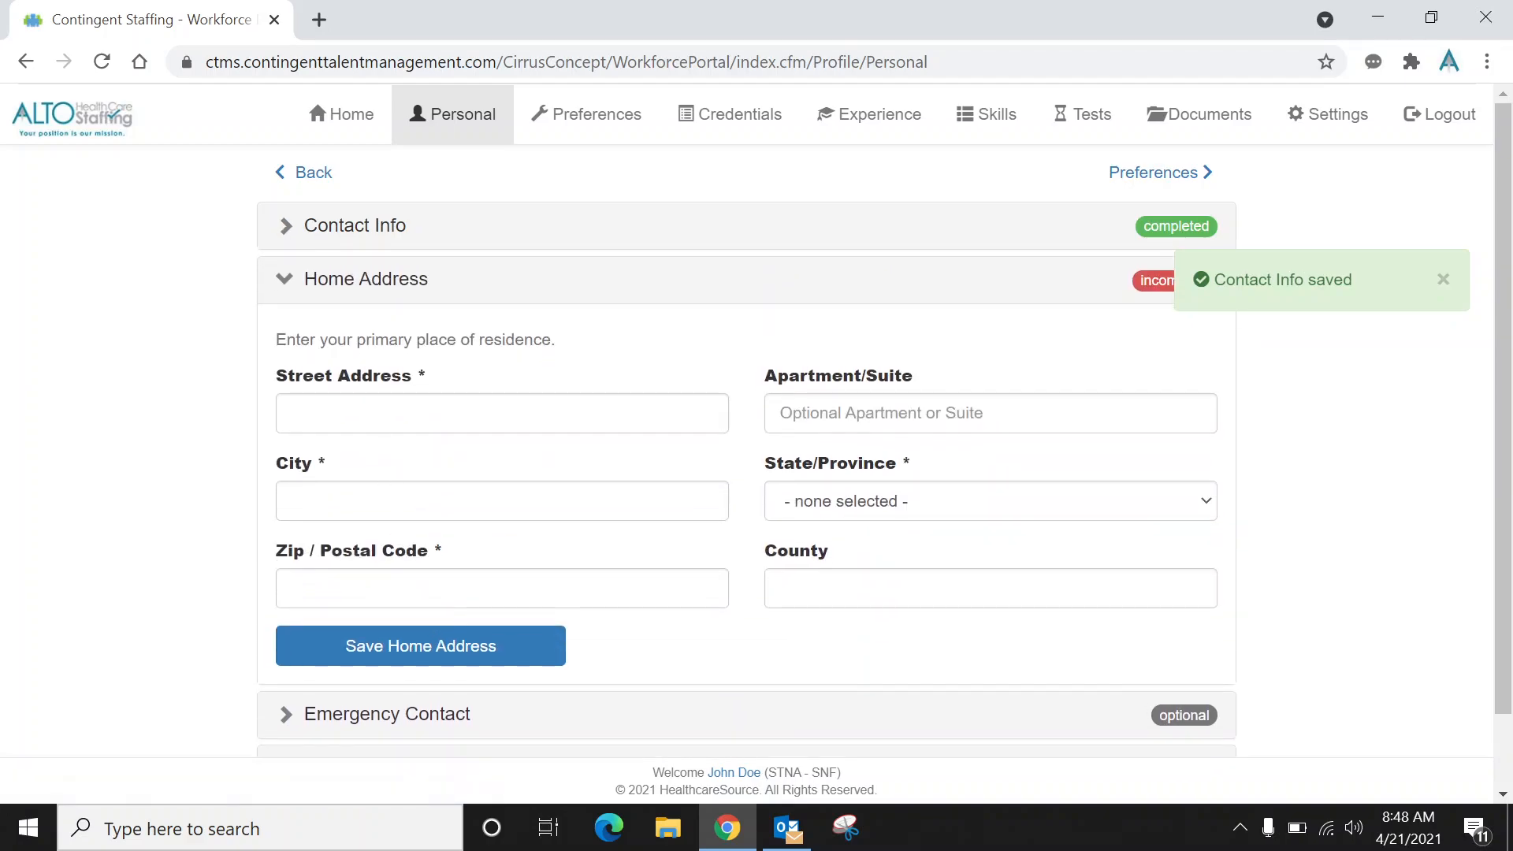
left_click(502, 414)
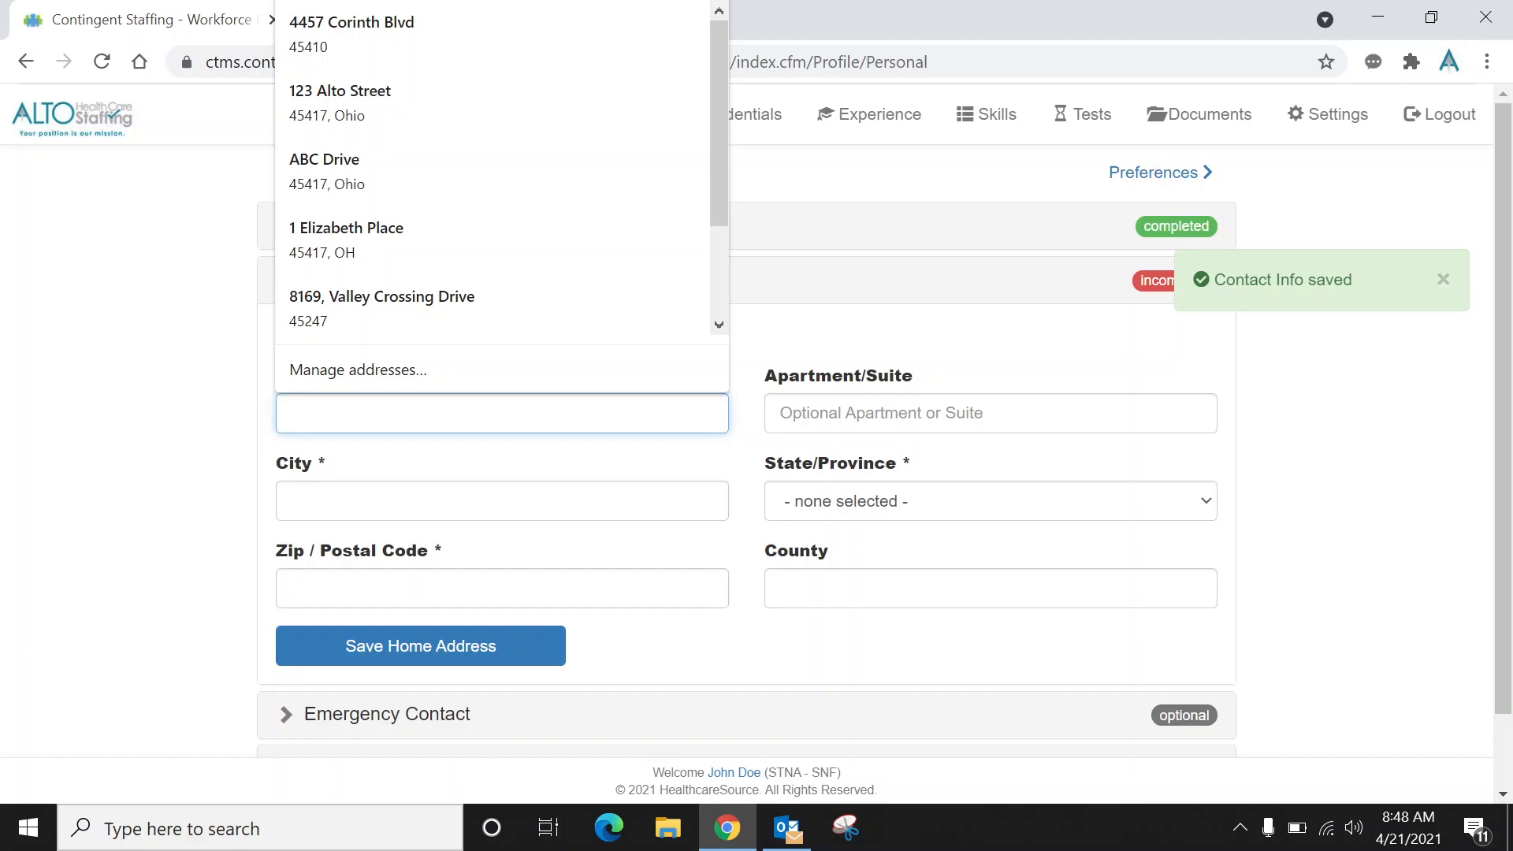
type("1")
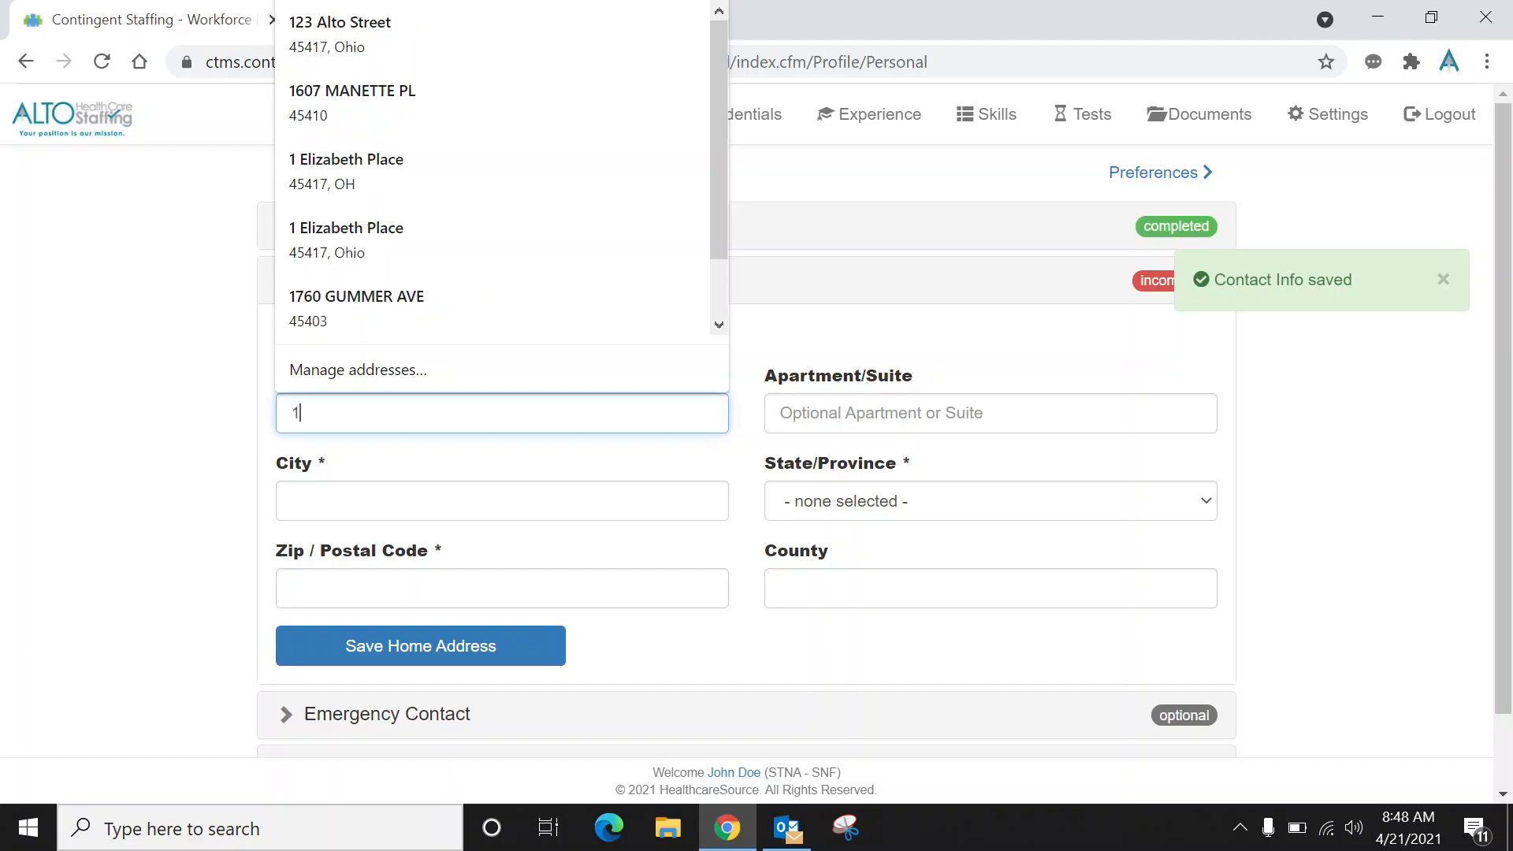
type("23 A")
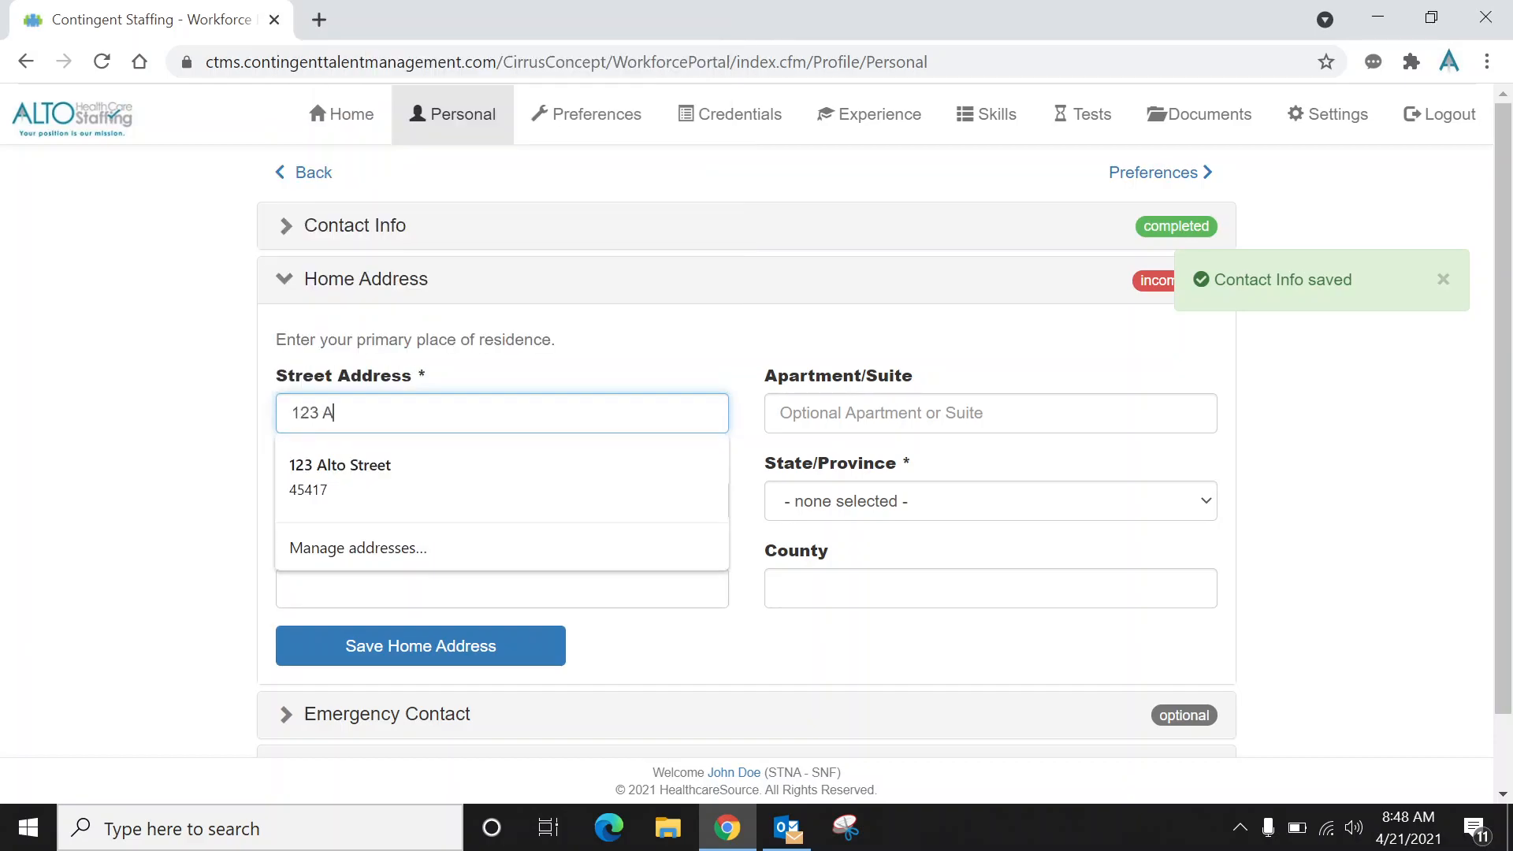
type("lto Street")
key("Tab")
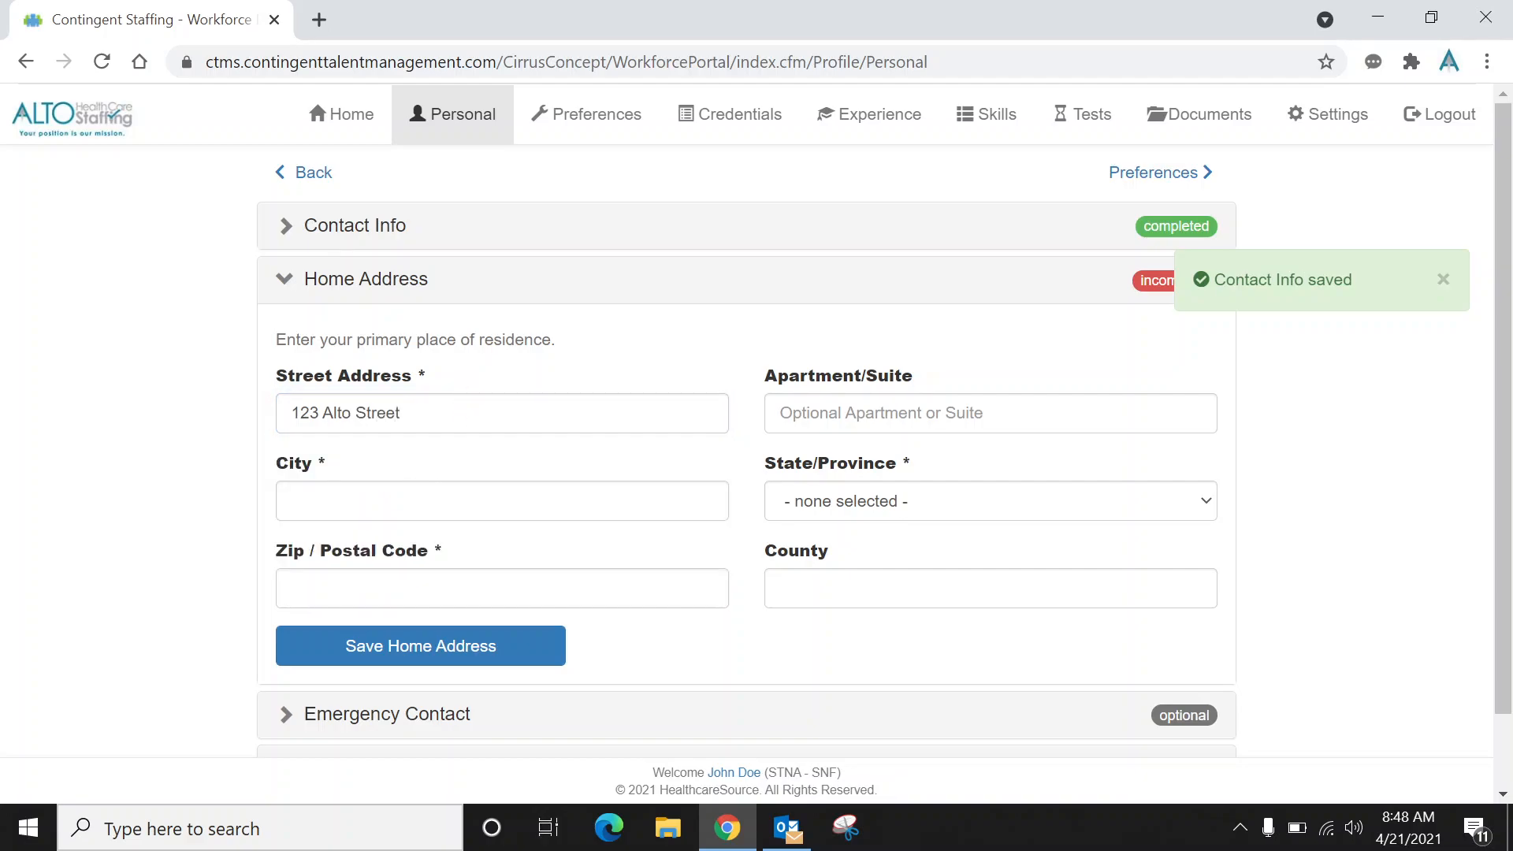
type("Dayton")
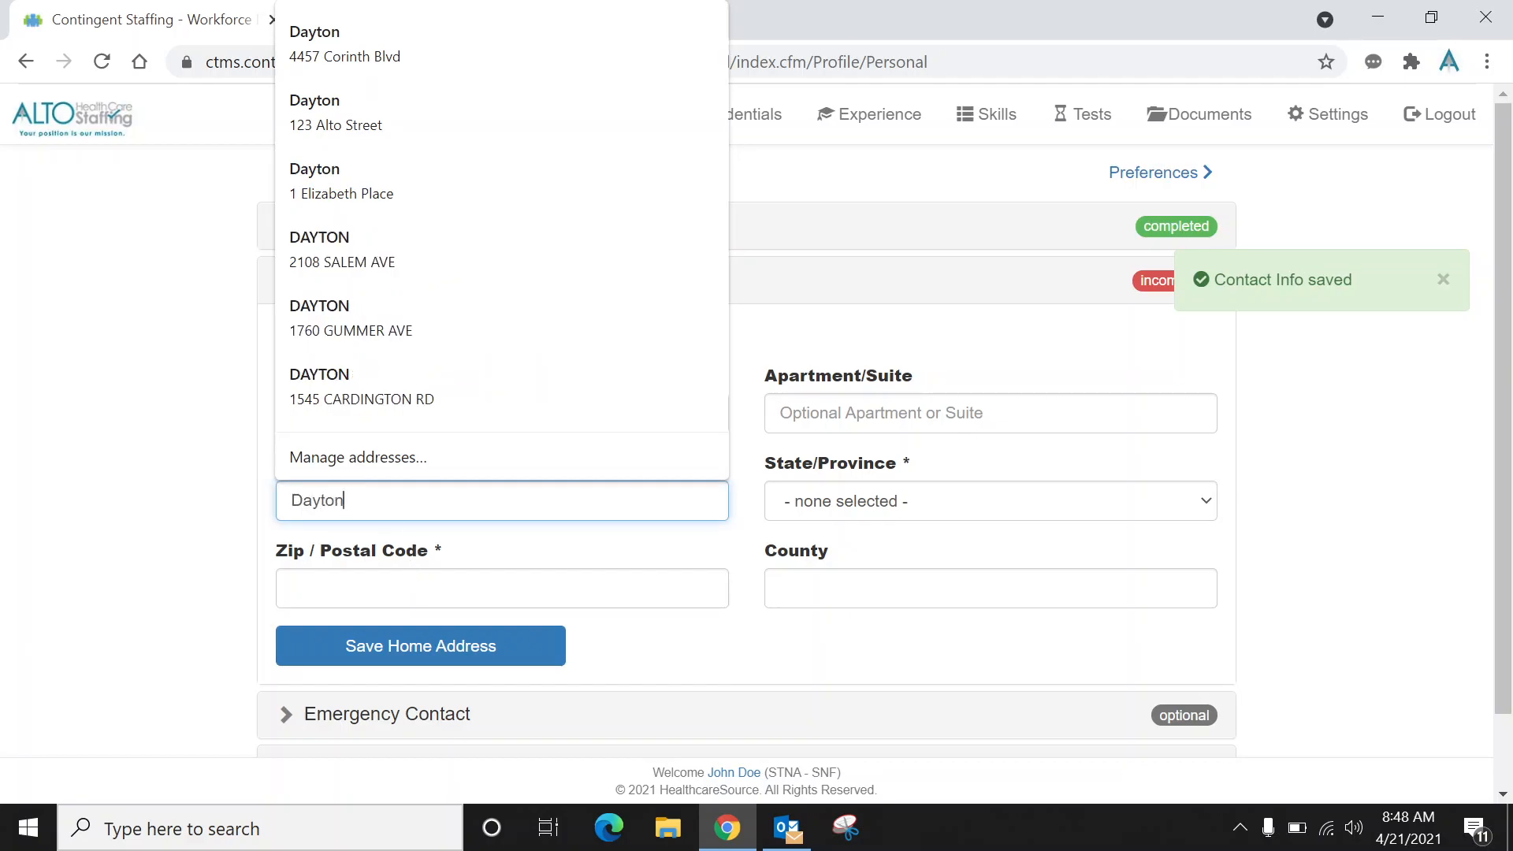
key("Tab")
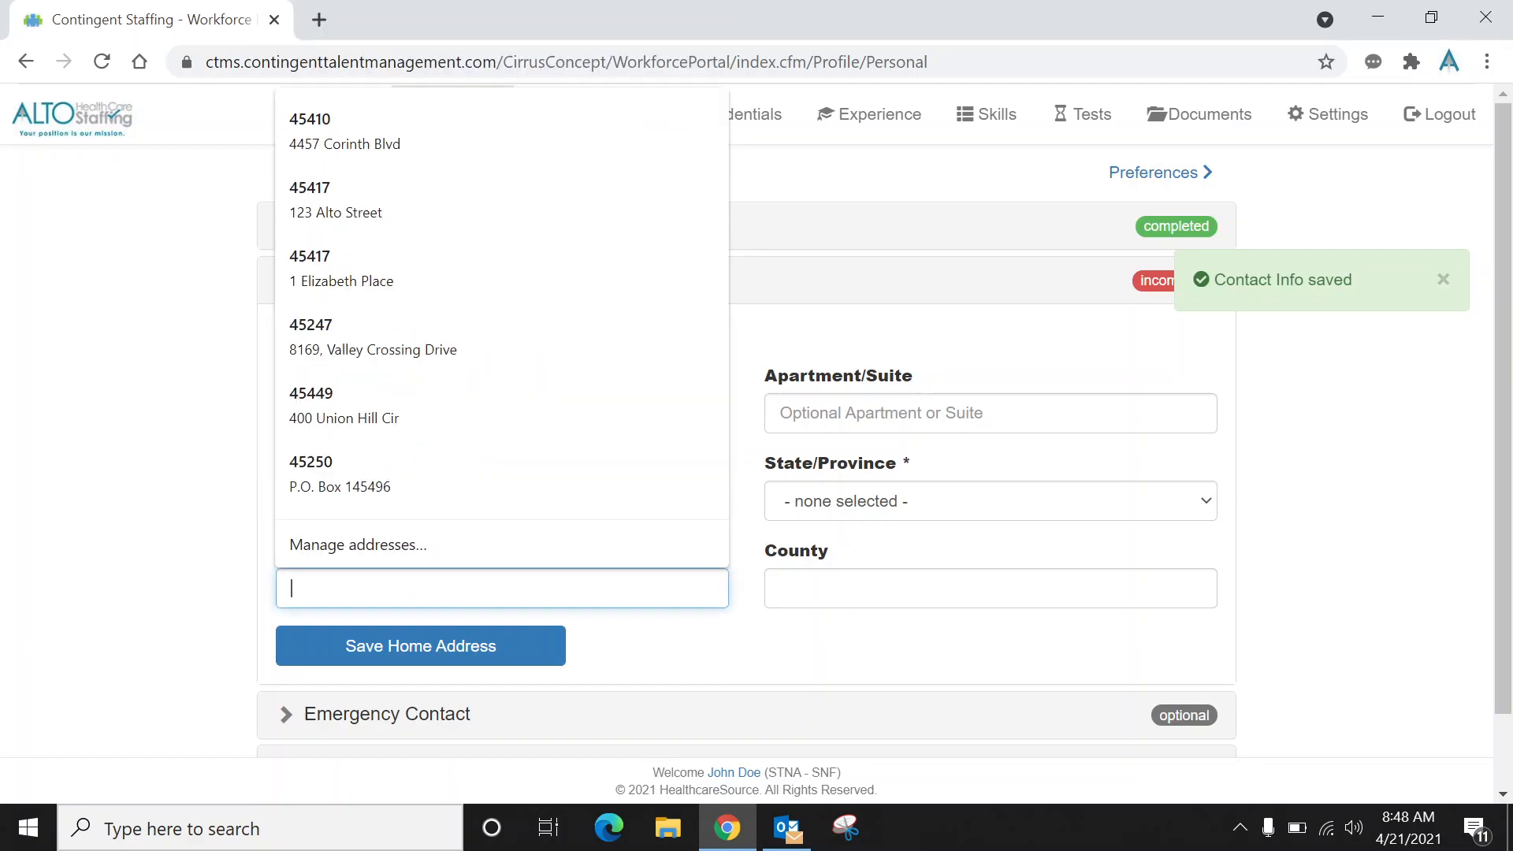
type("454")
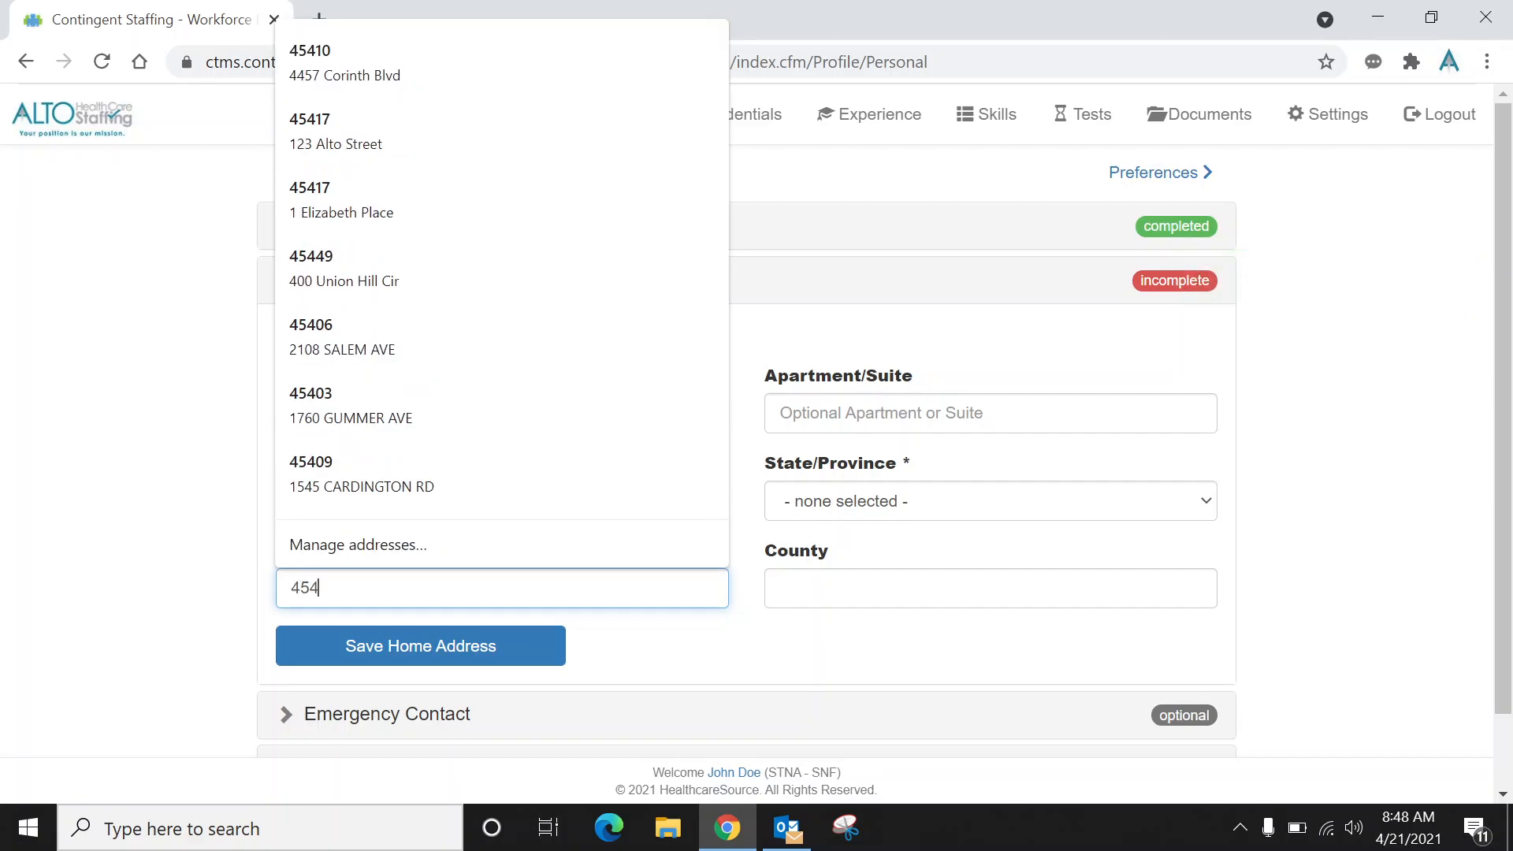
type("17")
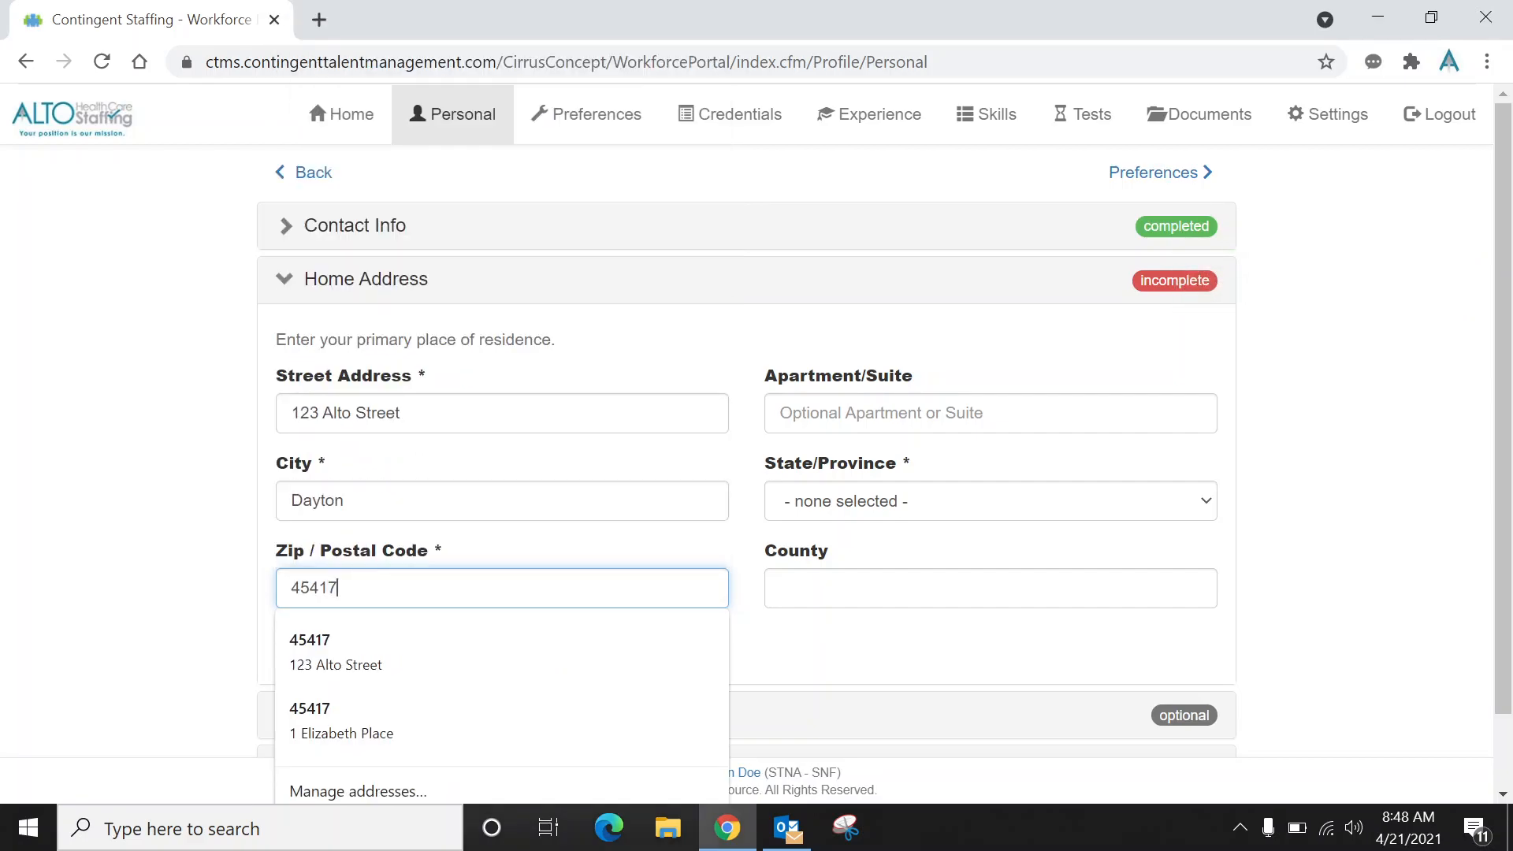
Choose the home state from the list and save the home address.
left_click(822, 516)
left_click_drag(1207, 194, 1215, 352)
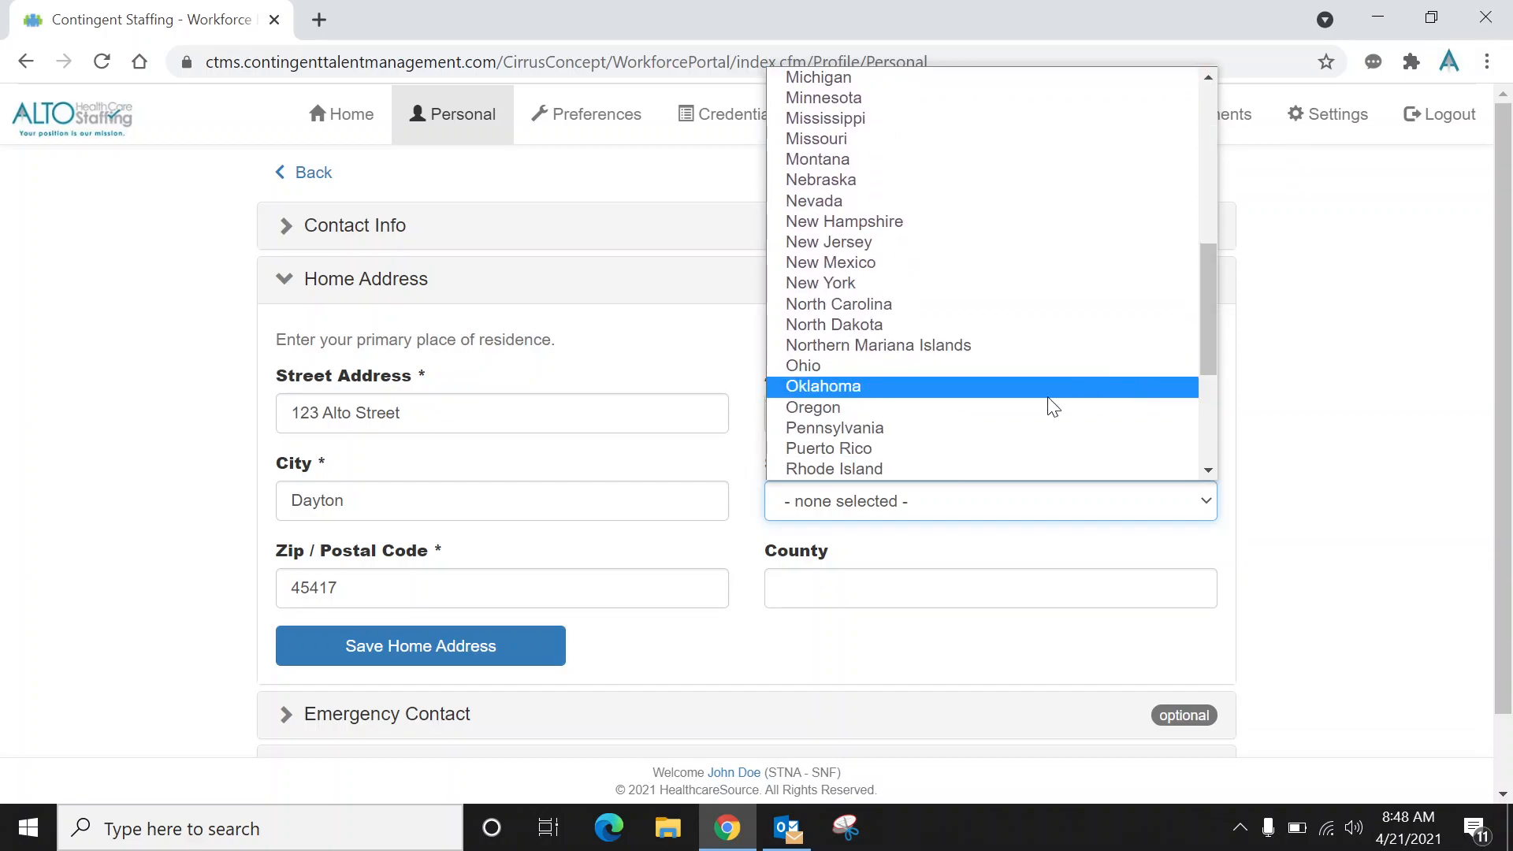
left_click(1044, 370)
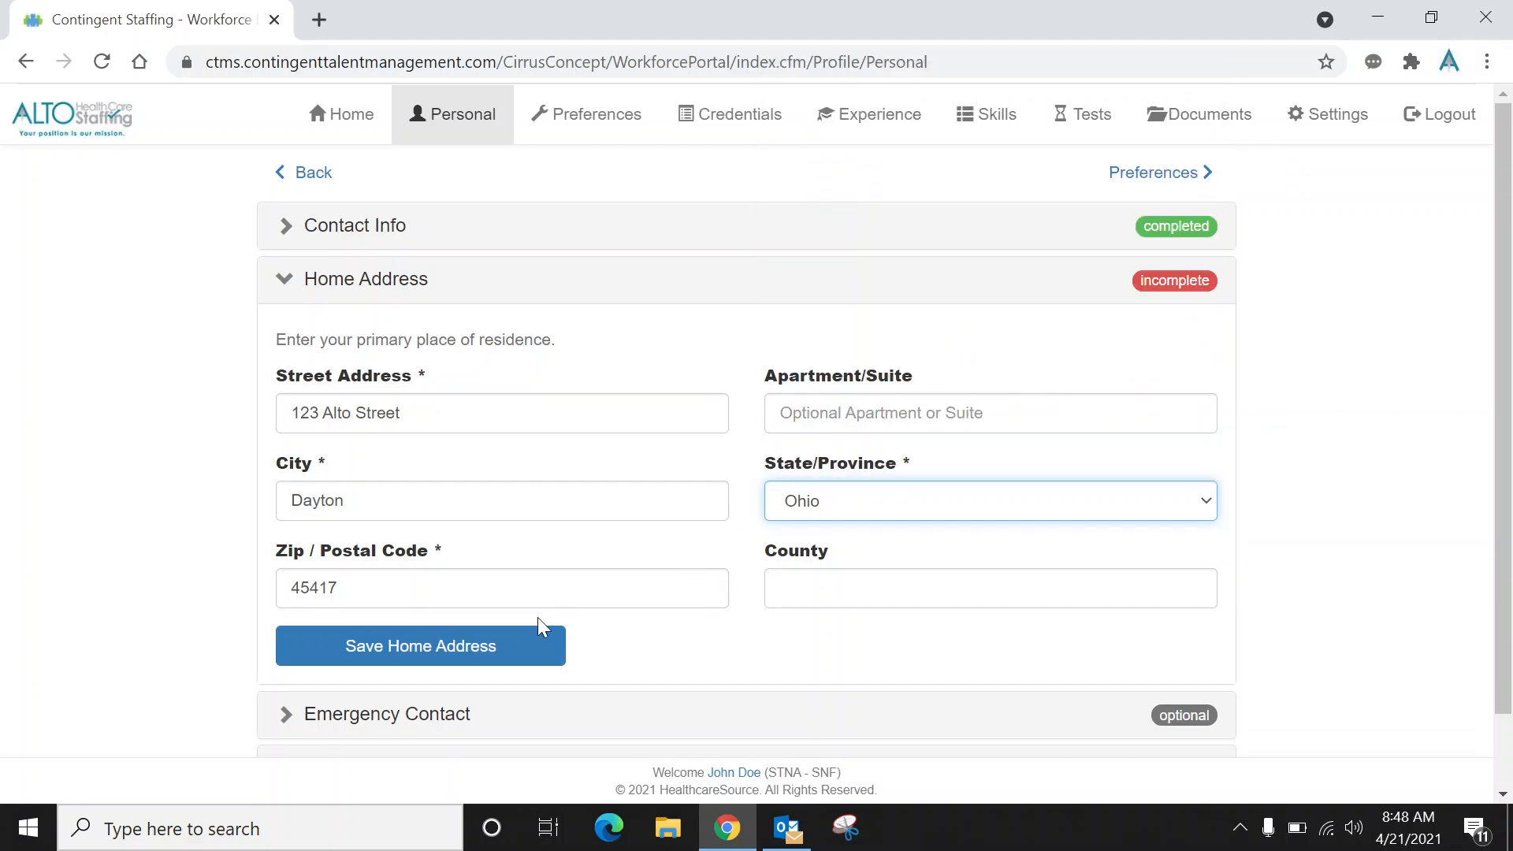
left_click(496, 654)
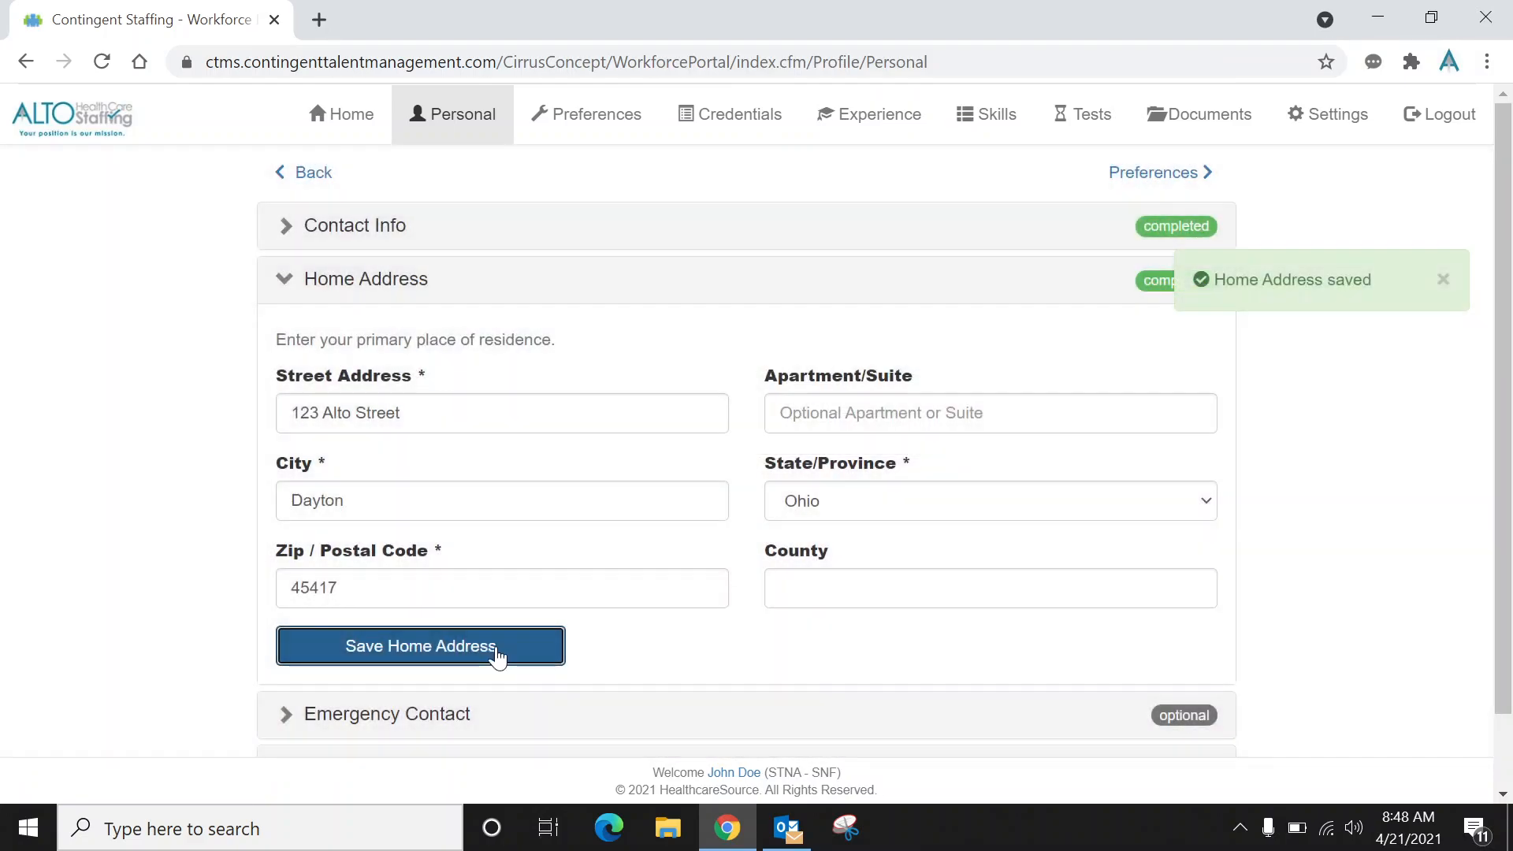
left_click(1441, 283)
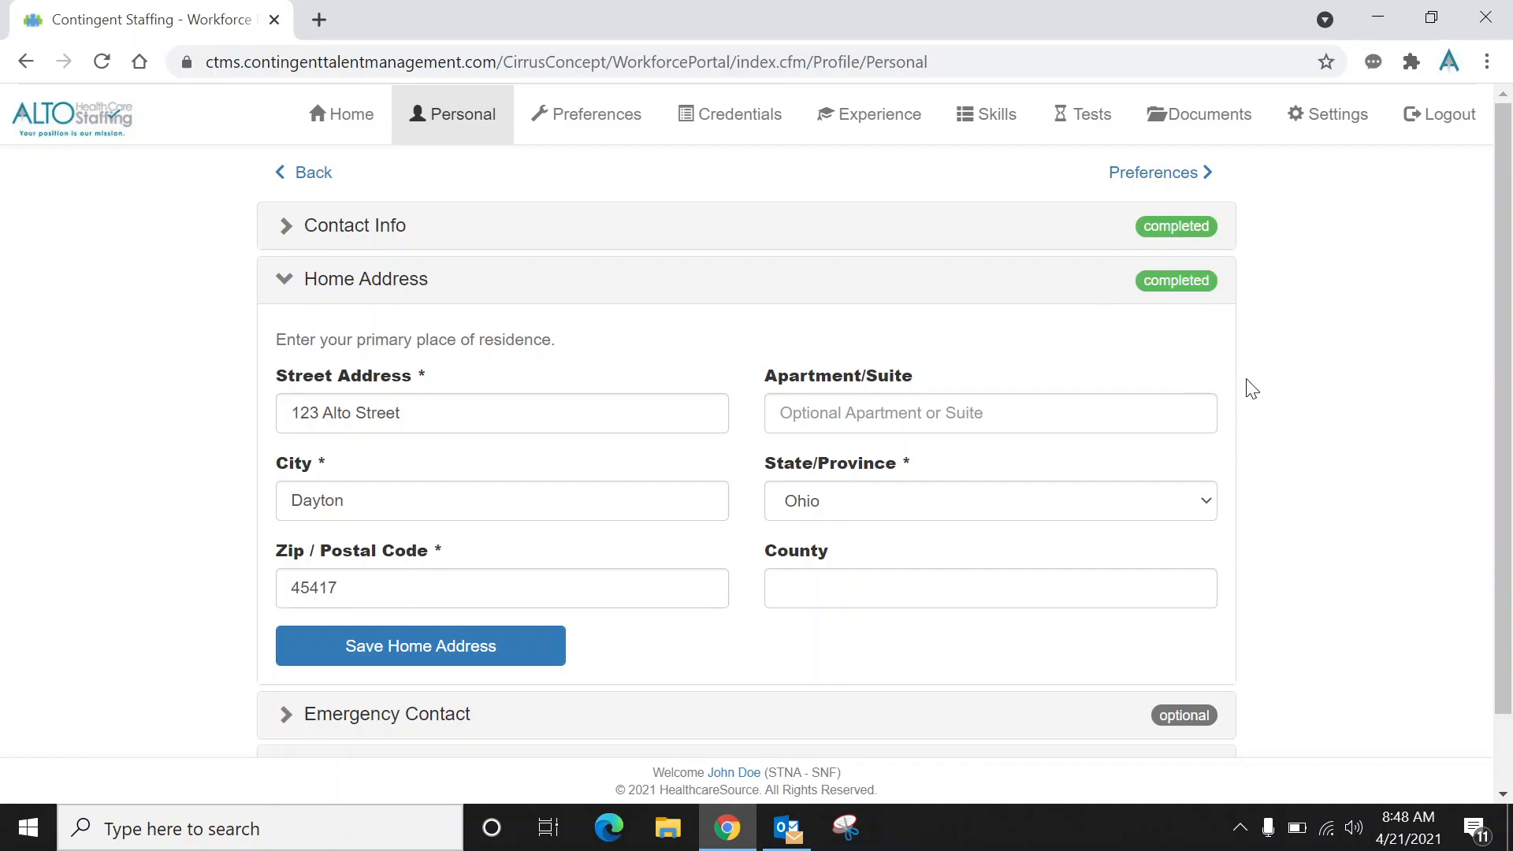
Open the Emergency Contact and Referral sections to review their fields.
left_click_drag(1507, 341, 1506, 422)
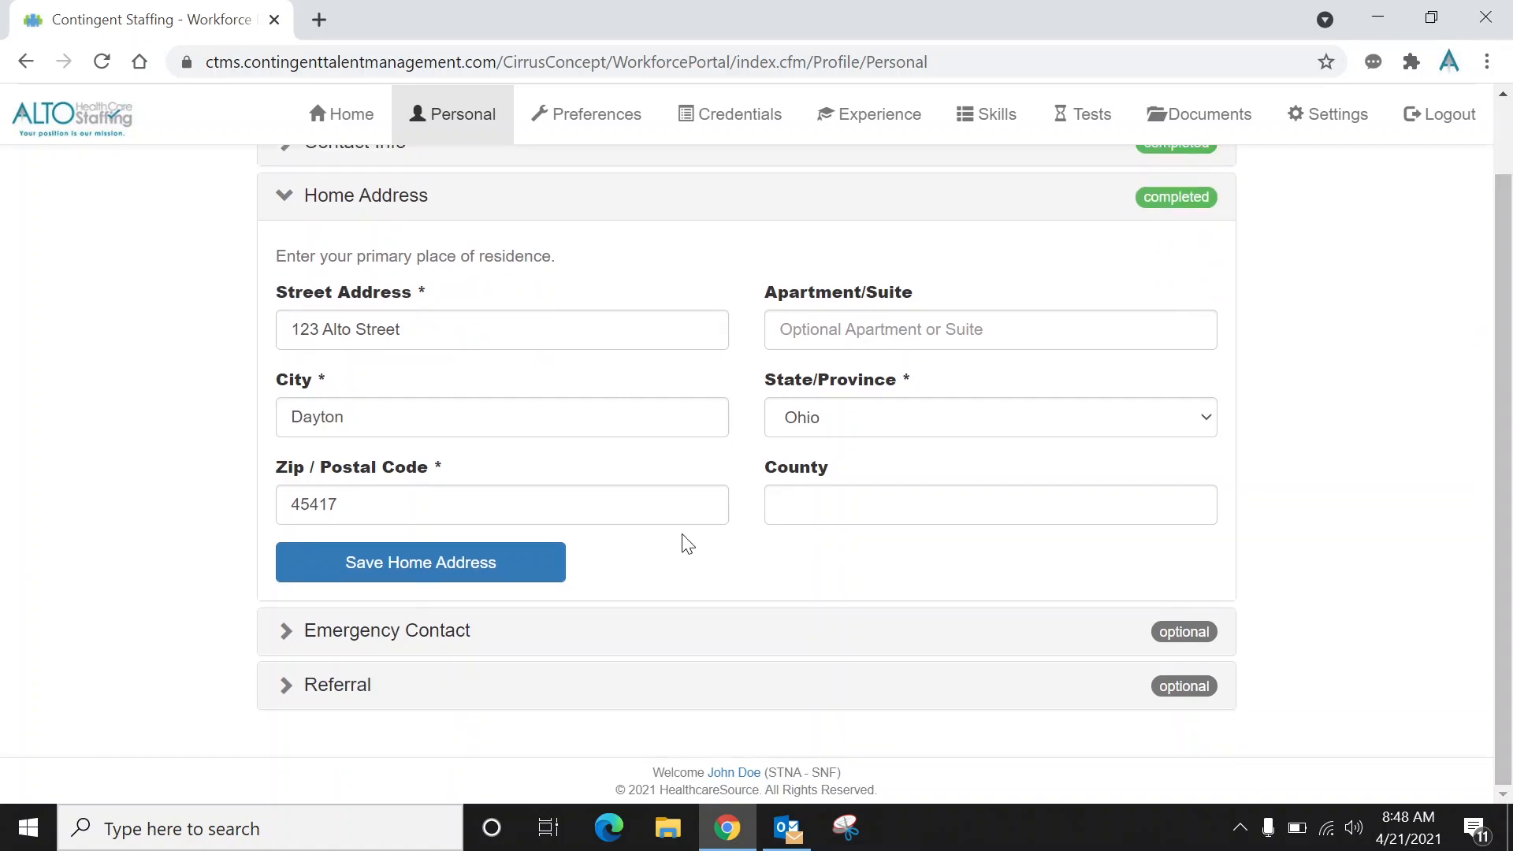
double_click(454, 643)
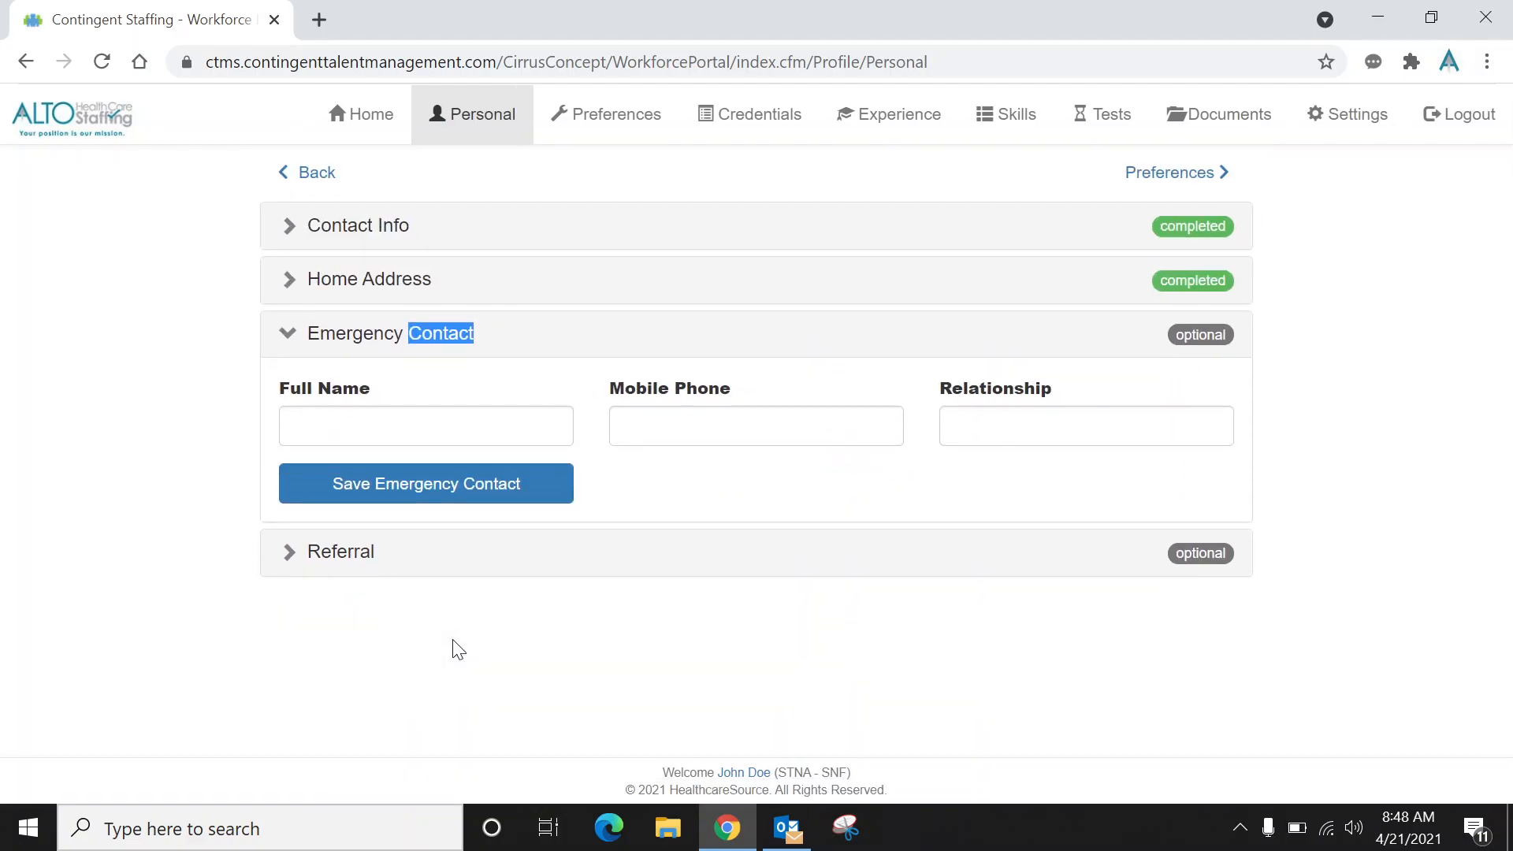
left_click(434, 566)
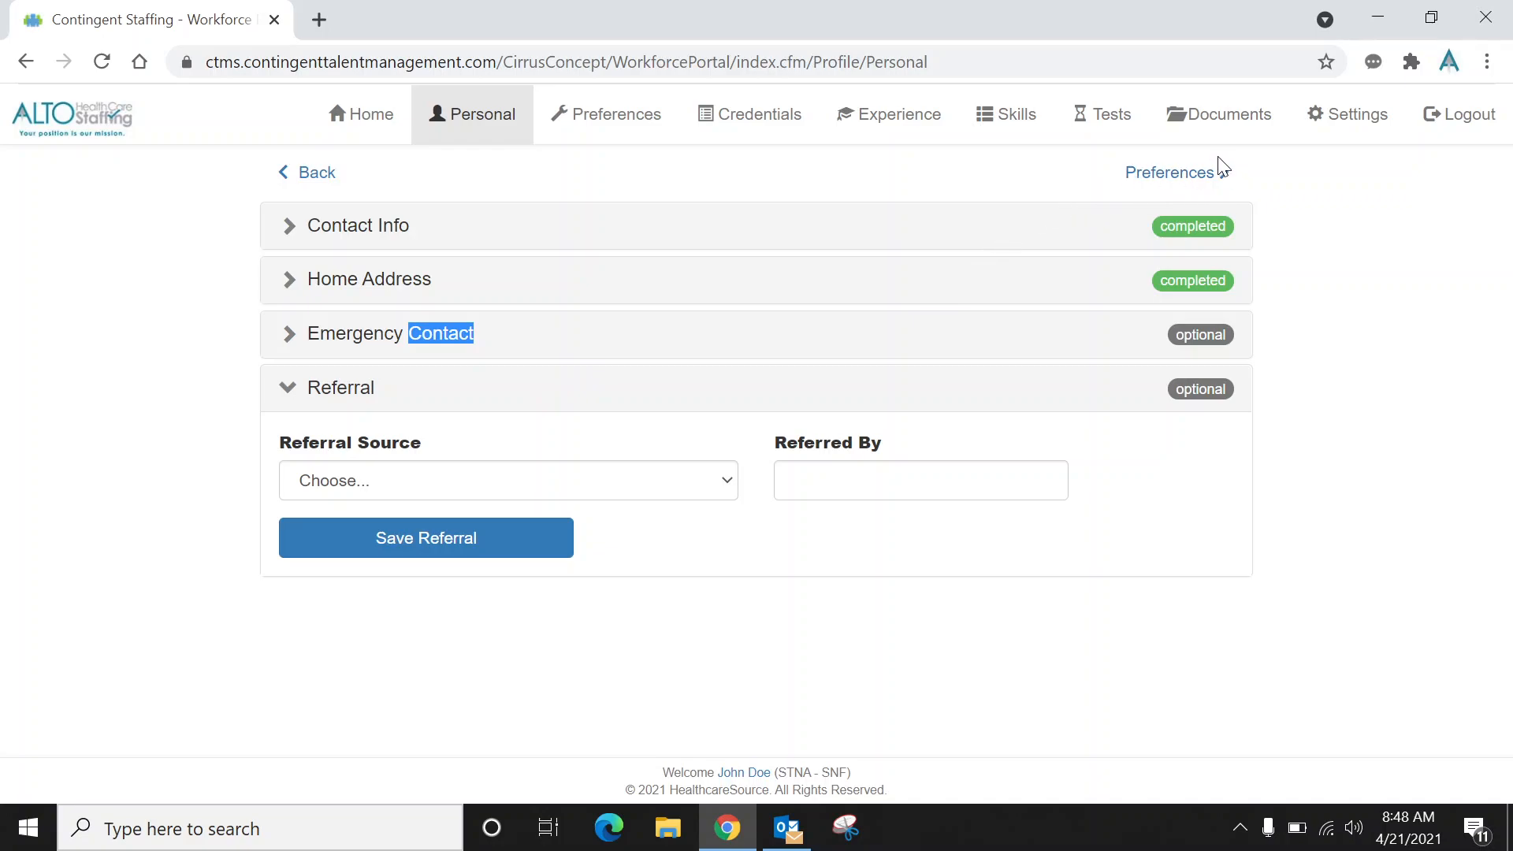
Go to Preferences and confirm the shift preferences with a distance of 50.
left_click(1150, 175)
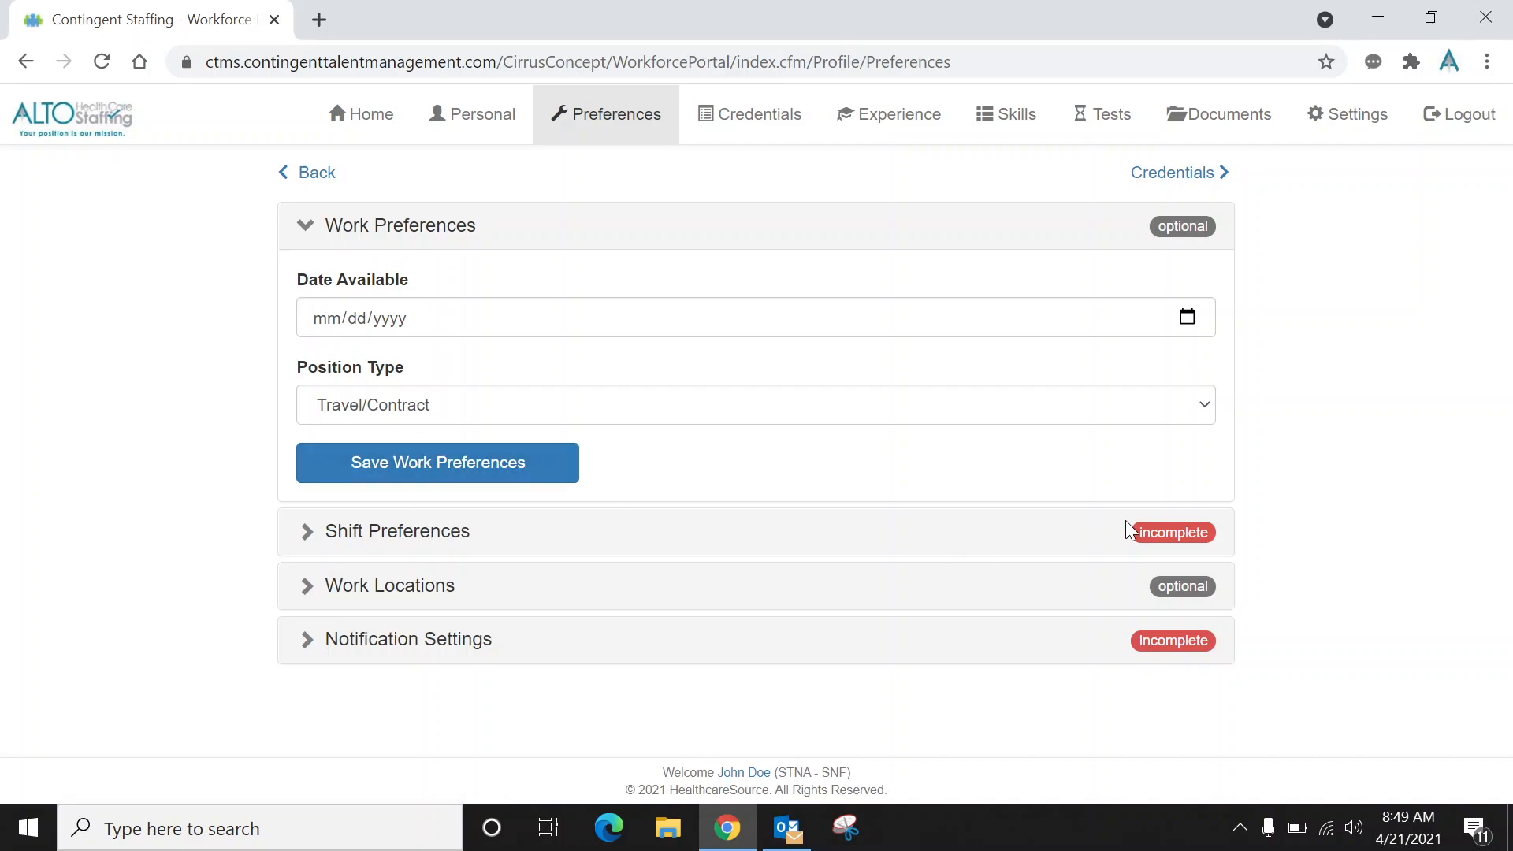
left_click(622, 543)
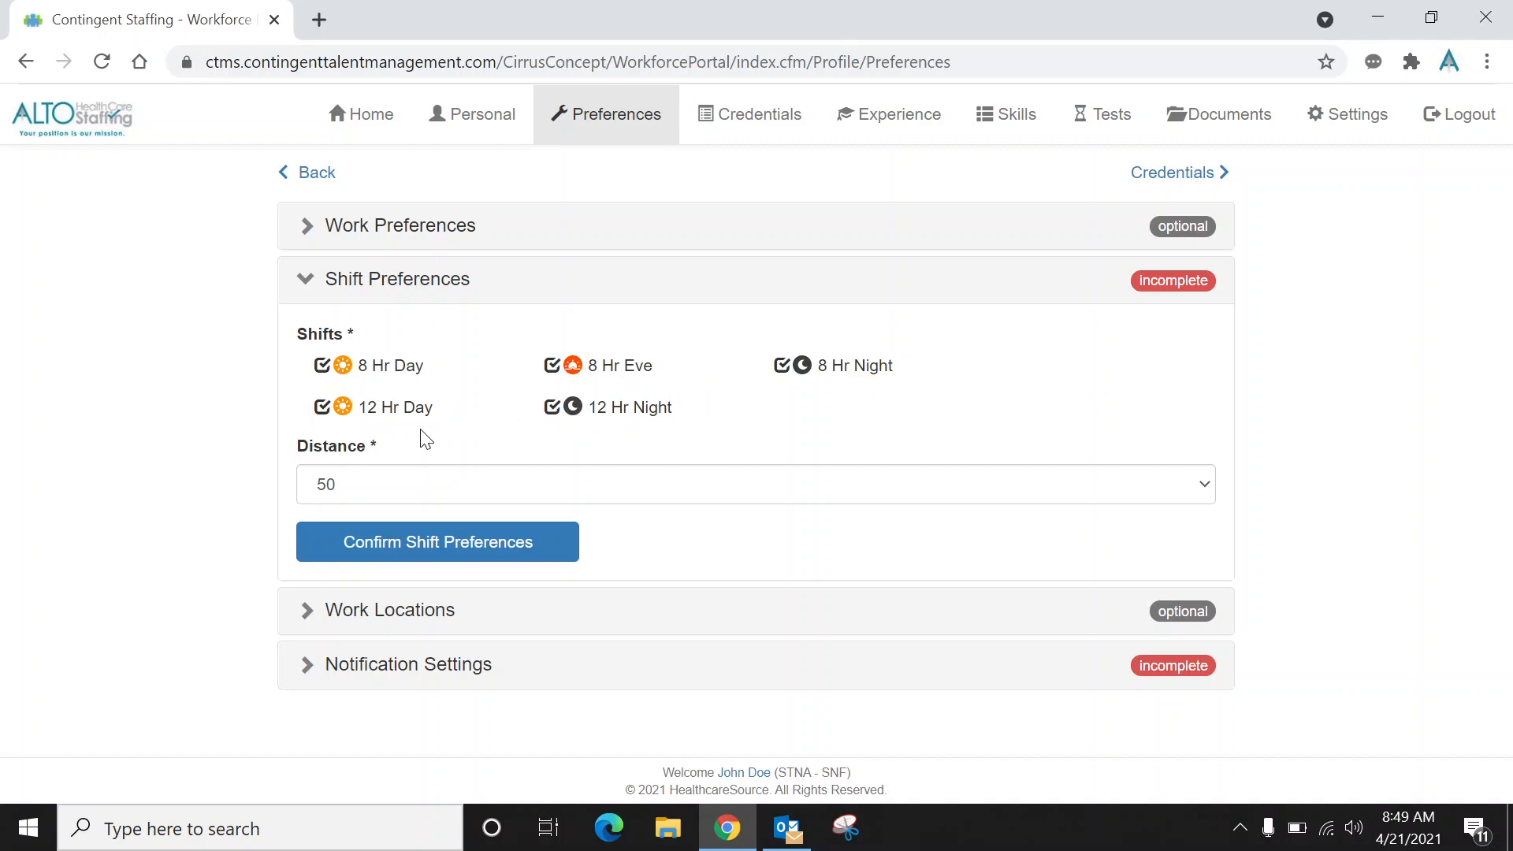
left_click(386, 485)
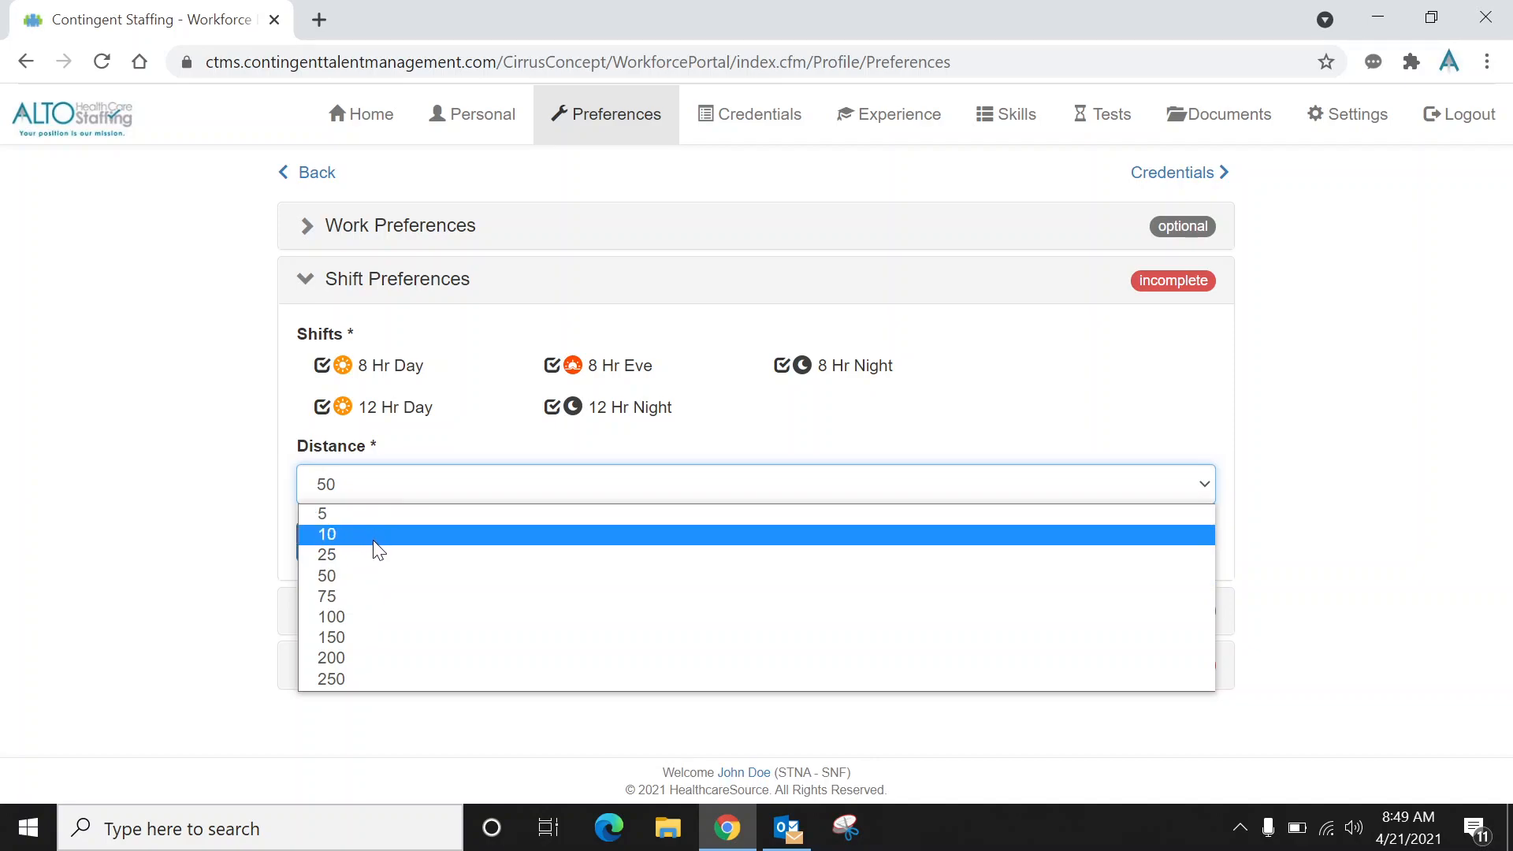
left_click(371, 581)
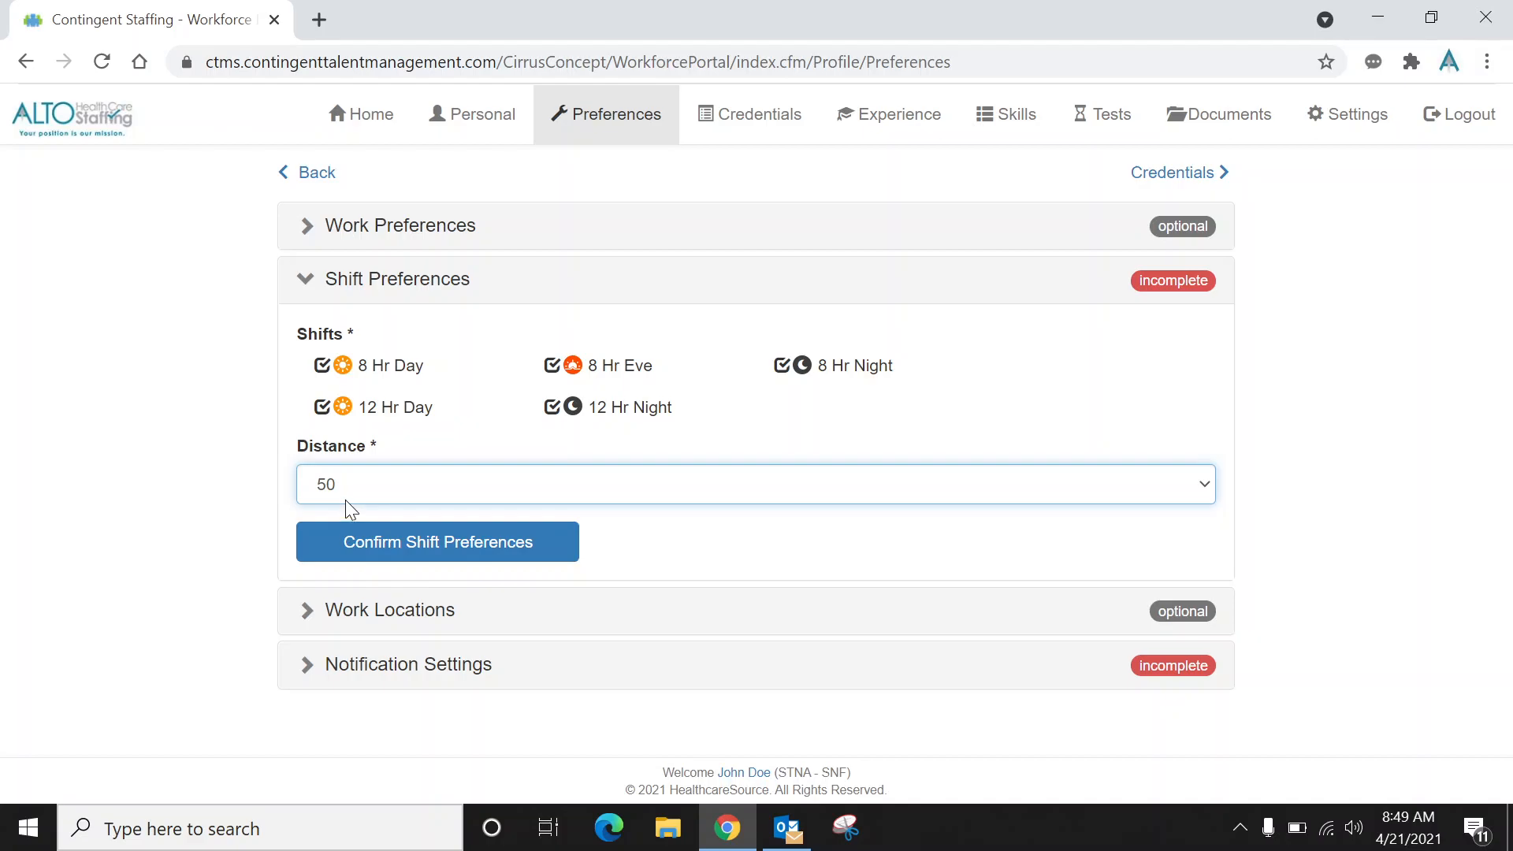
left_click(354, 539)
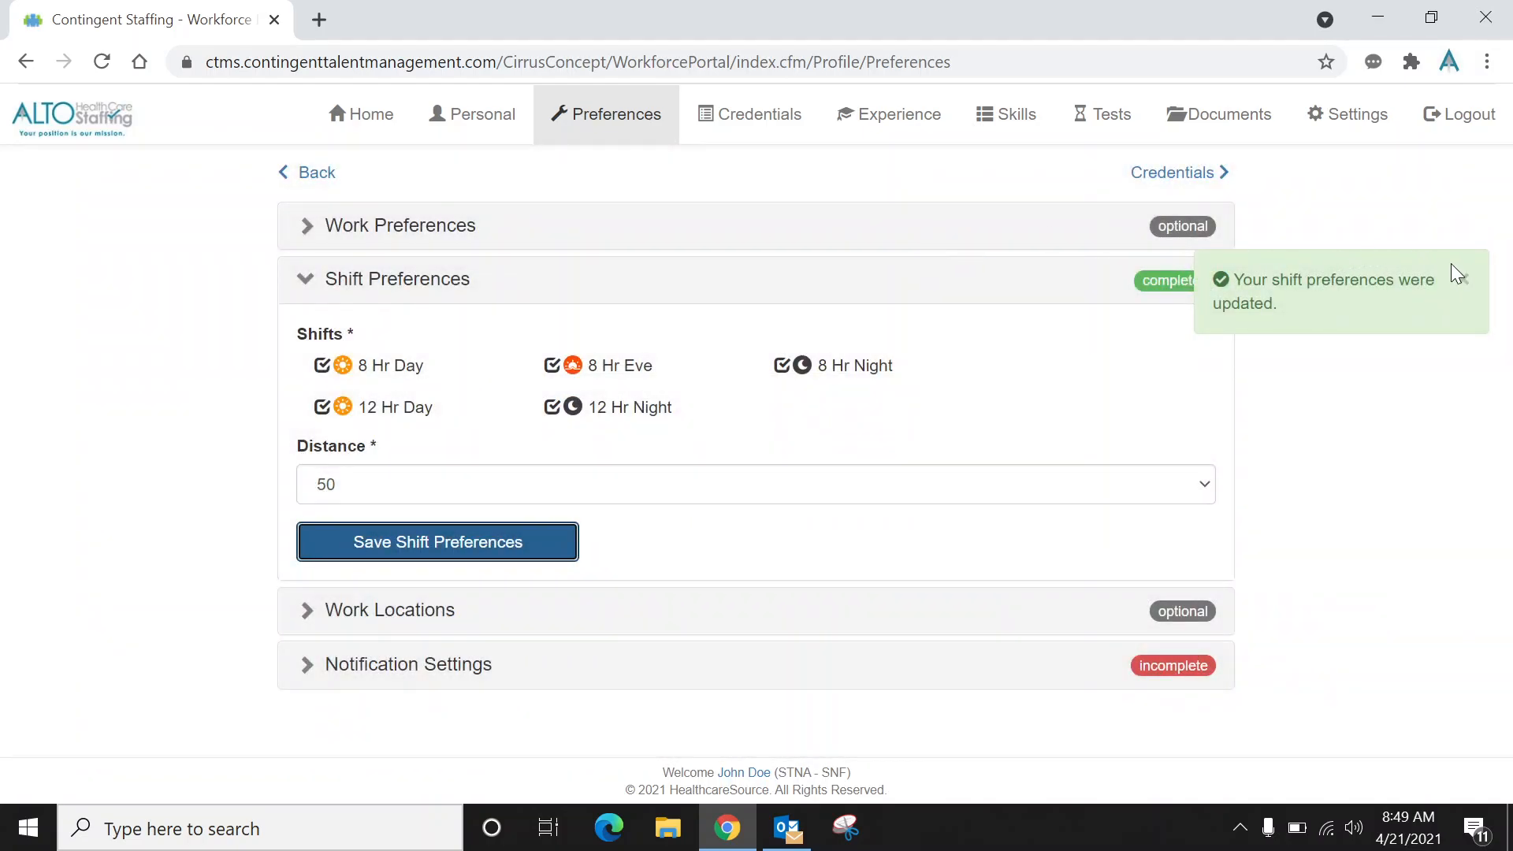
left_click(1463, 279)
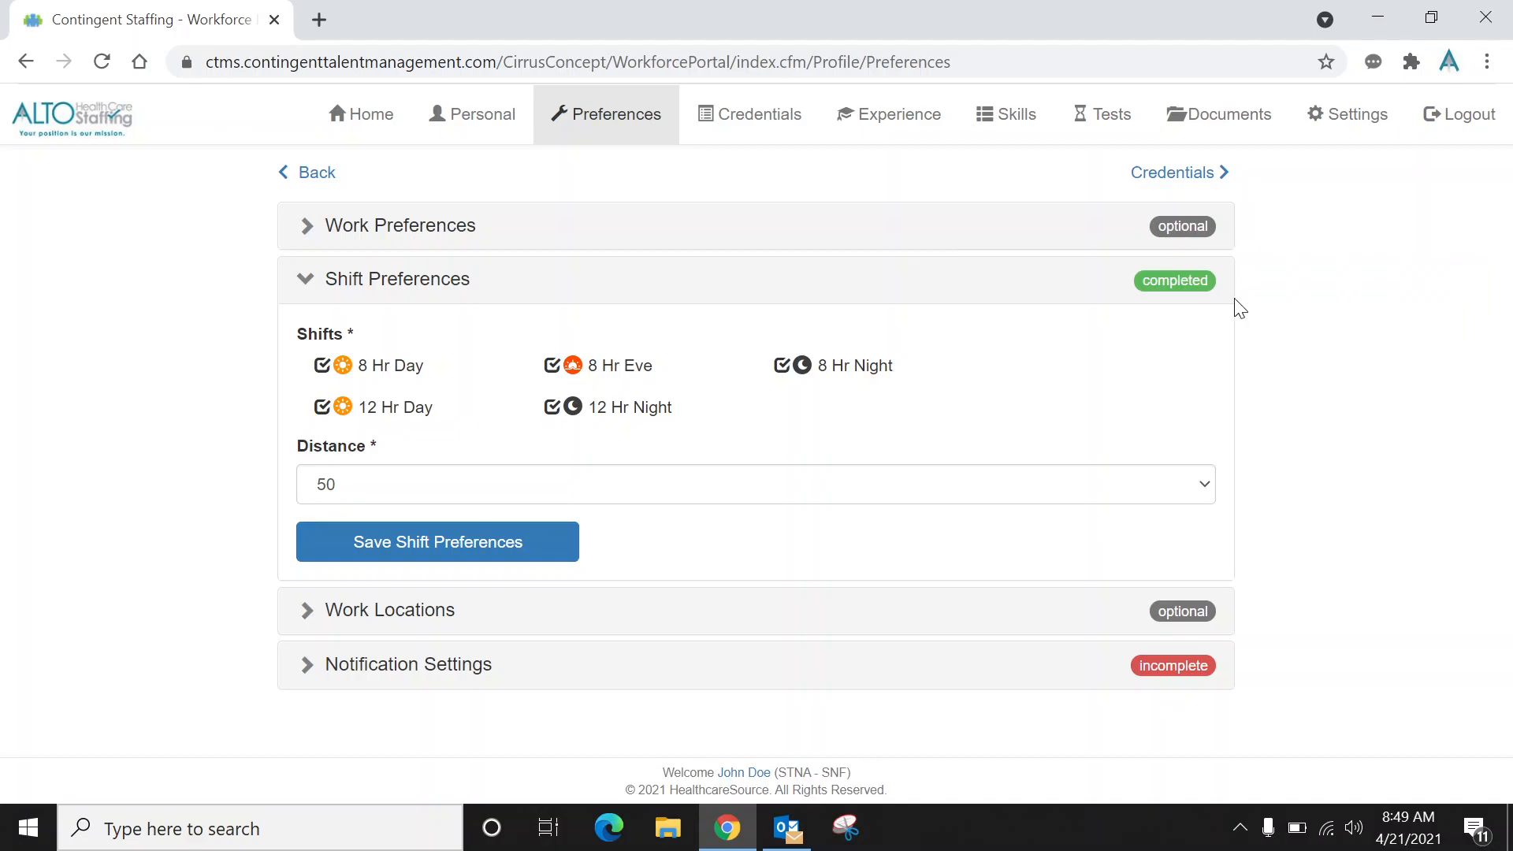
Set assignment notifications to Weekly and submit the notification settings.
left_click(433, 613)
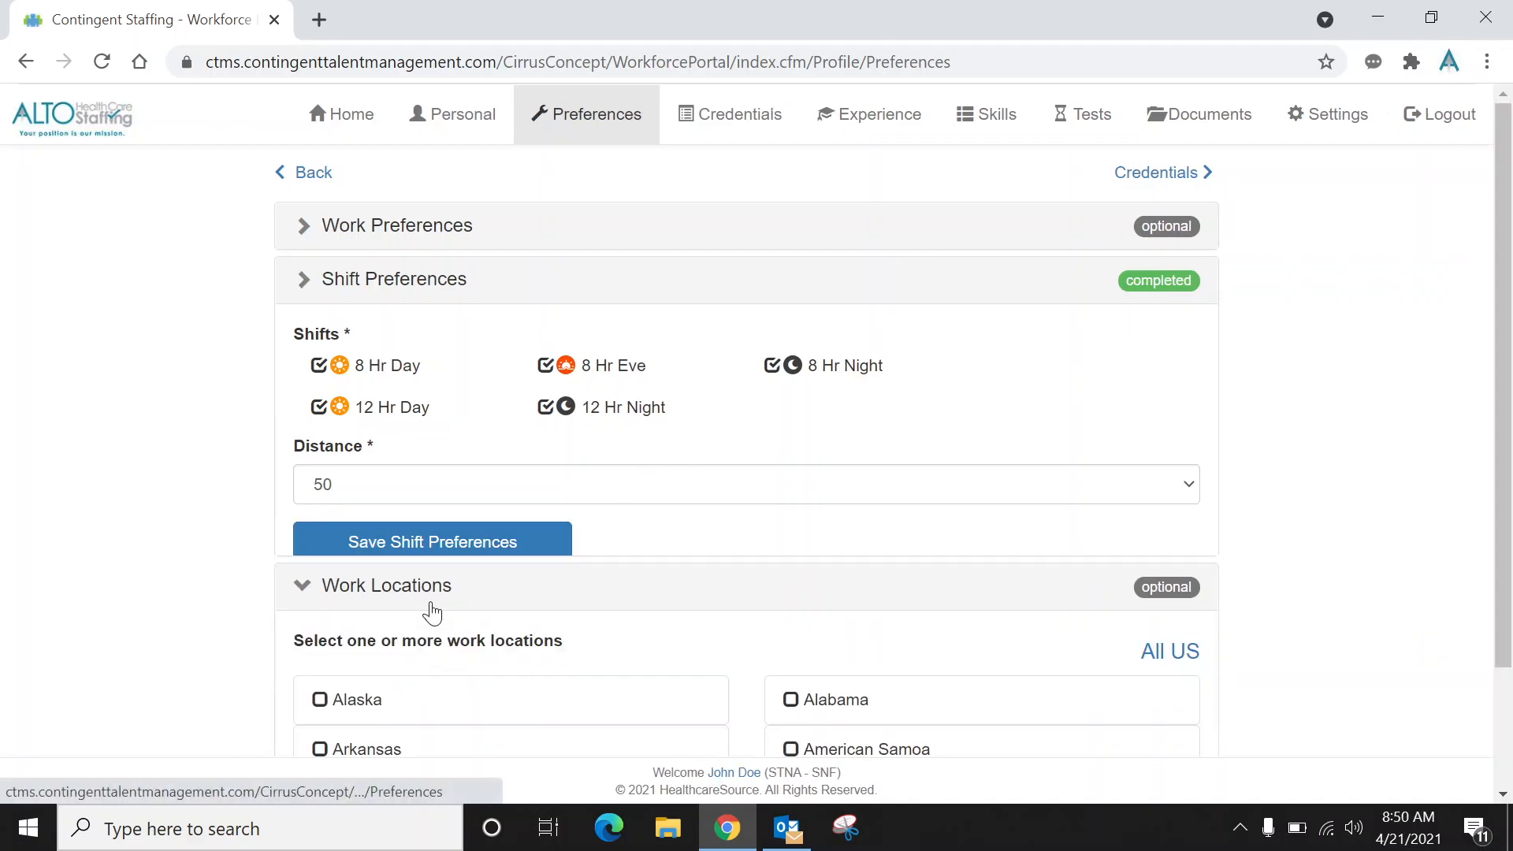
left_click_drag(1503, 275, 1504, 811)
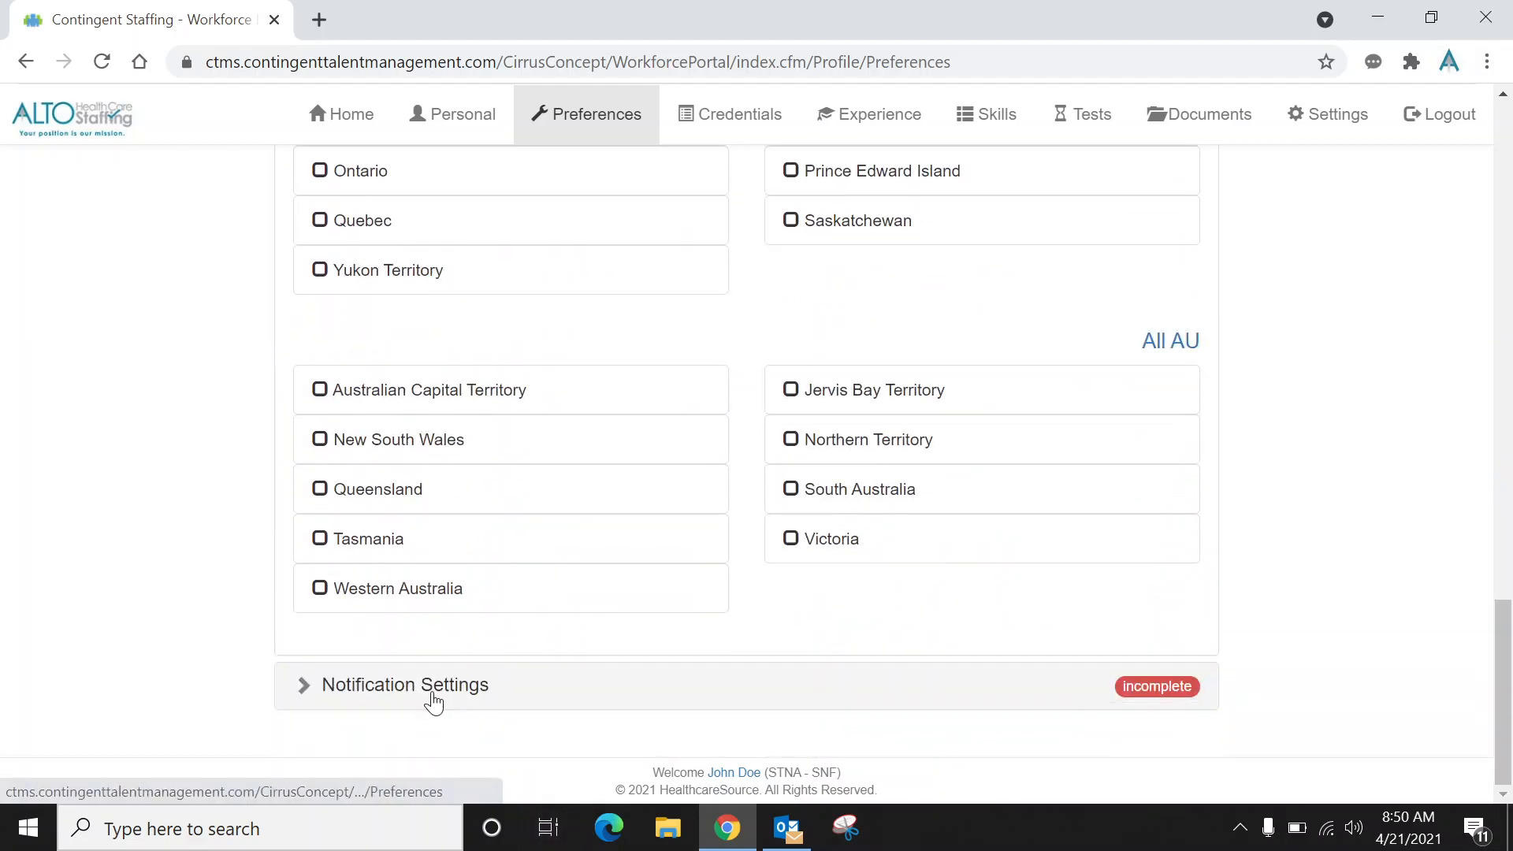
left_click(432, 704)
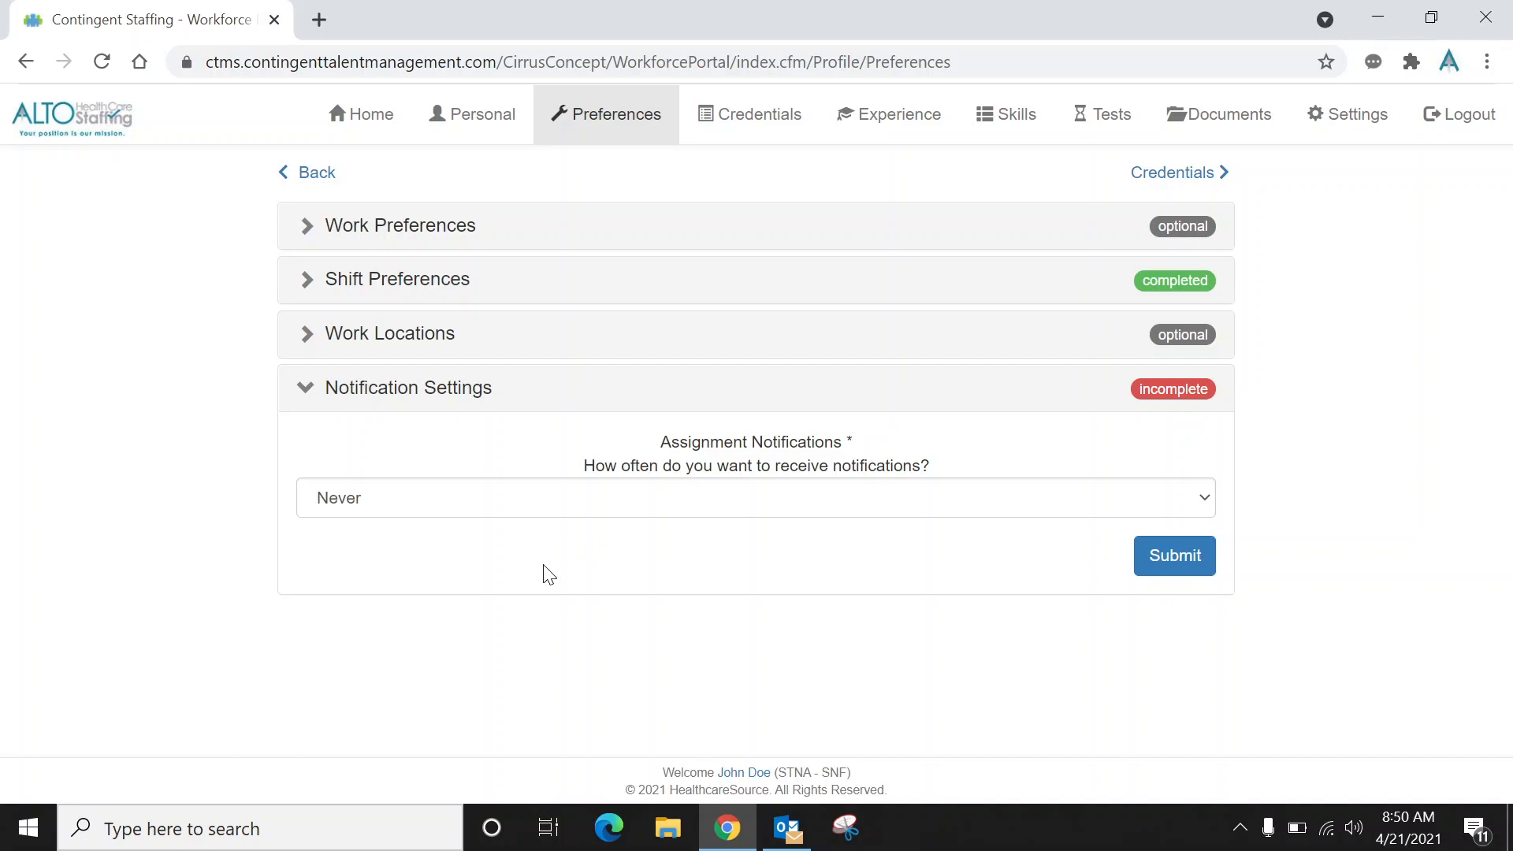
left_click(524, 512)
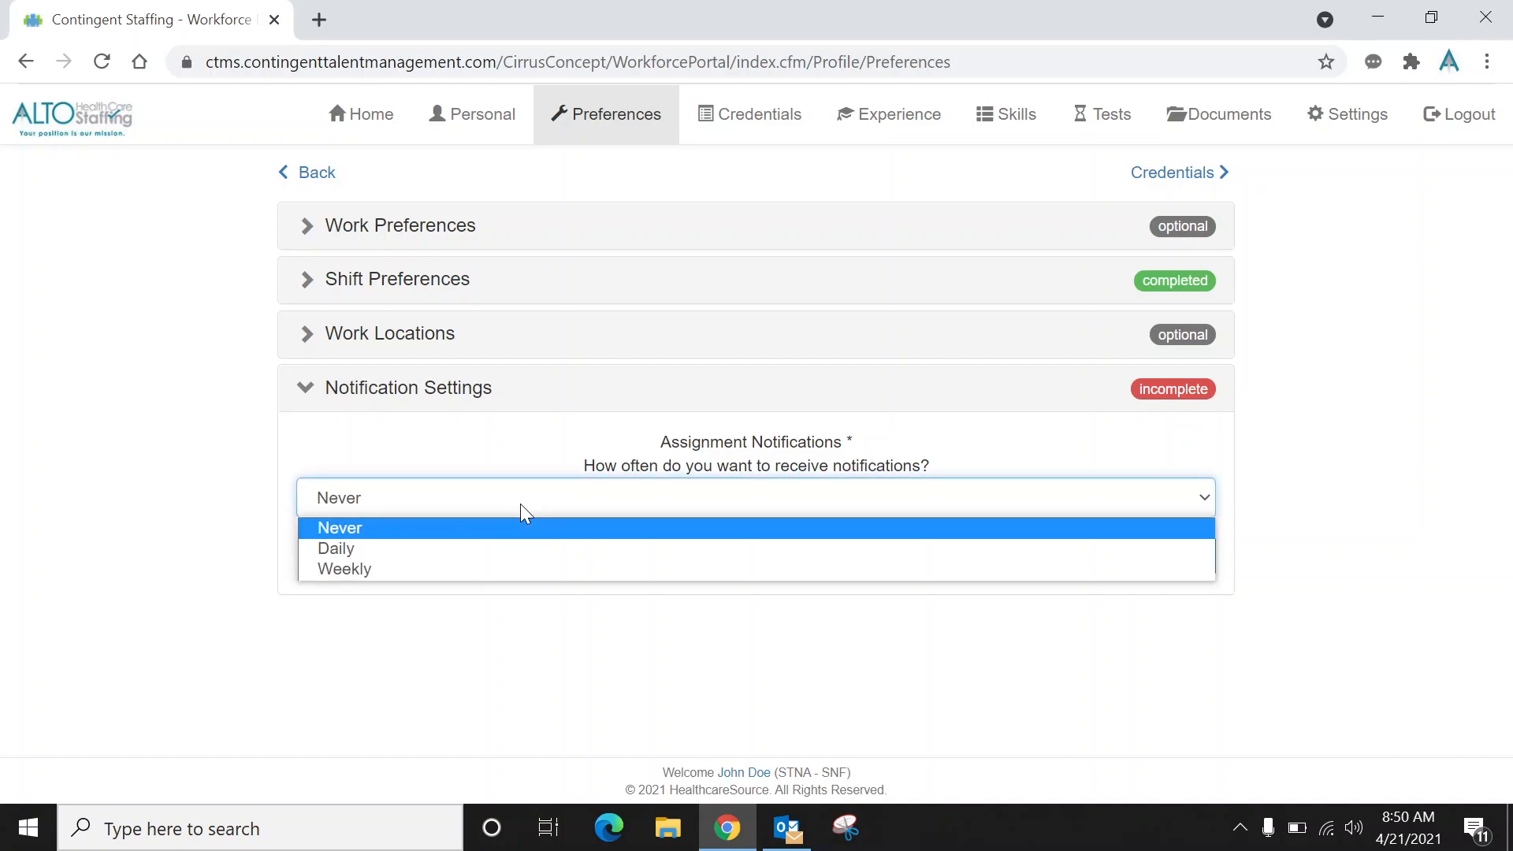
left_click(467, 567)
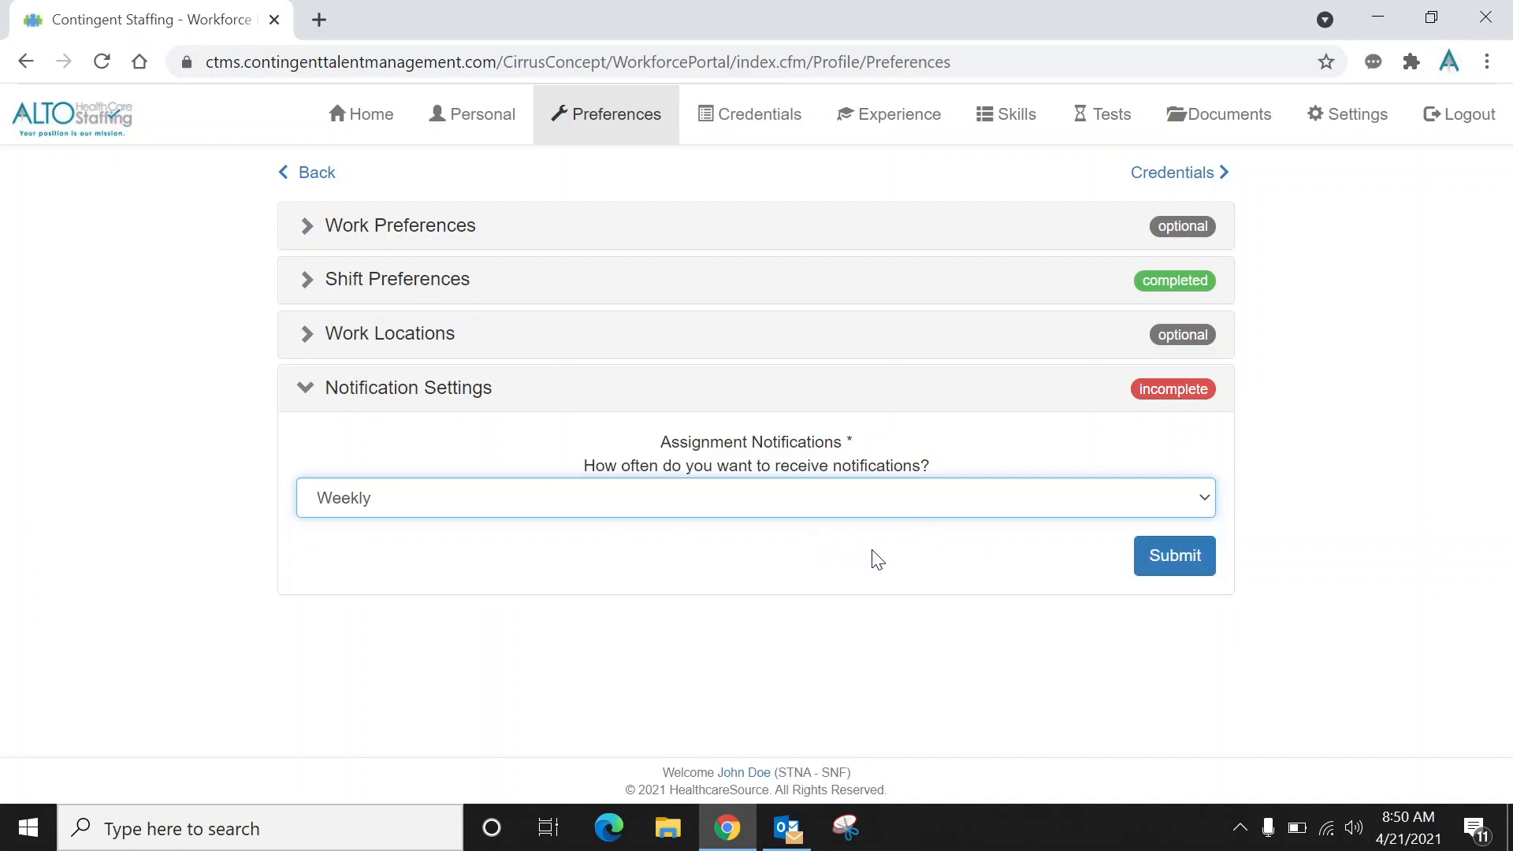
left_click(1166, 561)
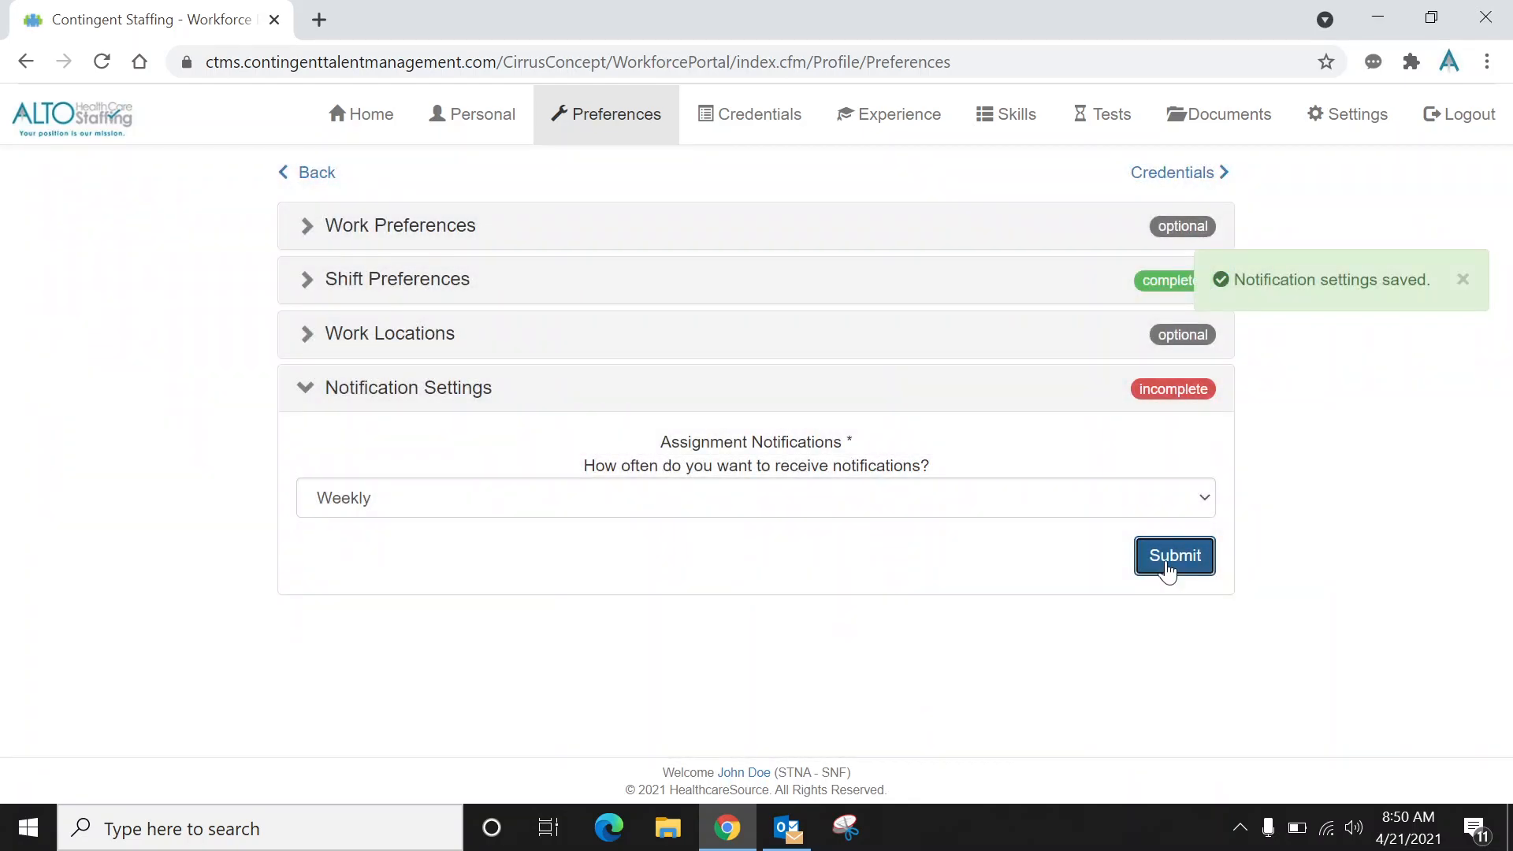
left_click(462, 296)
left_click(425, 674)
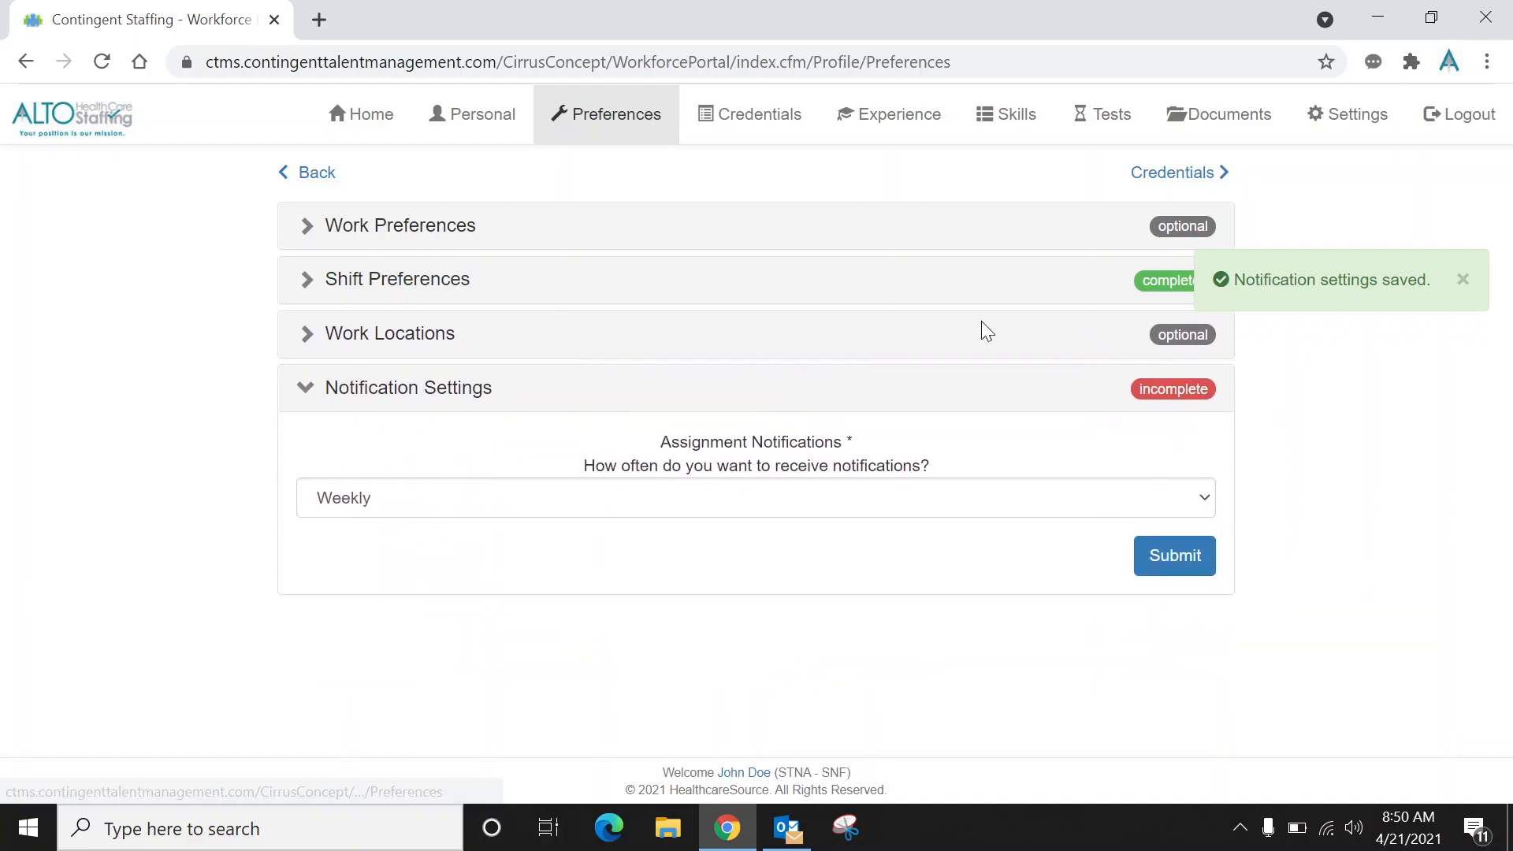
Open the Credentials page, then return home and open the Experience section.
left_click(1183, 175)
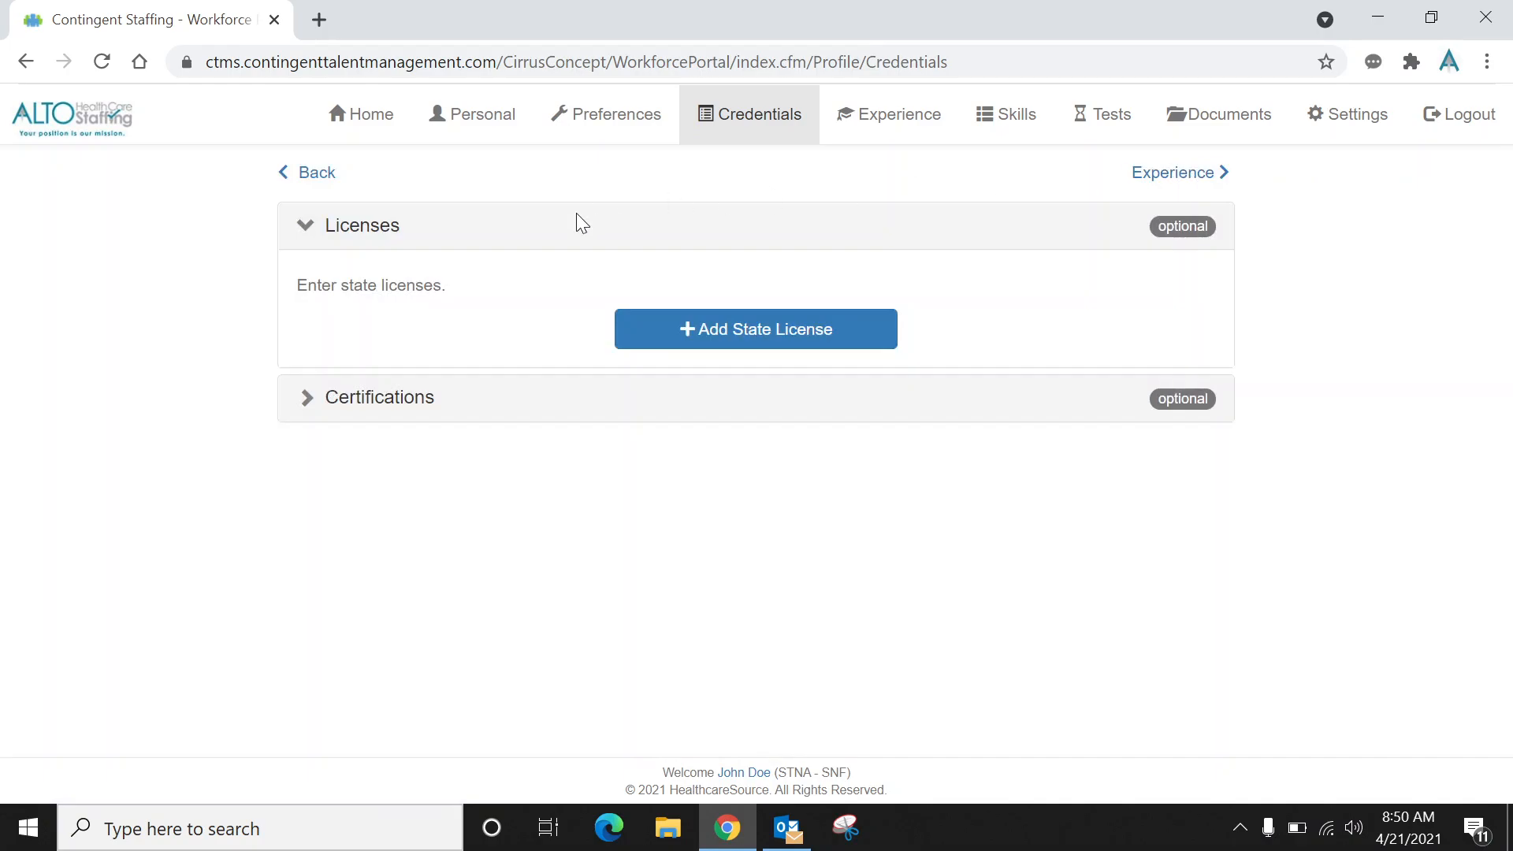
left_click(320, 176)
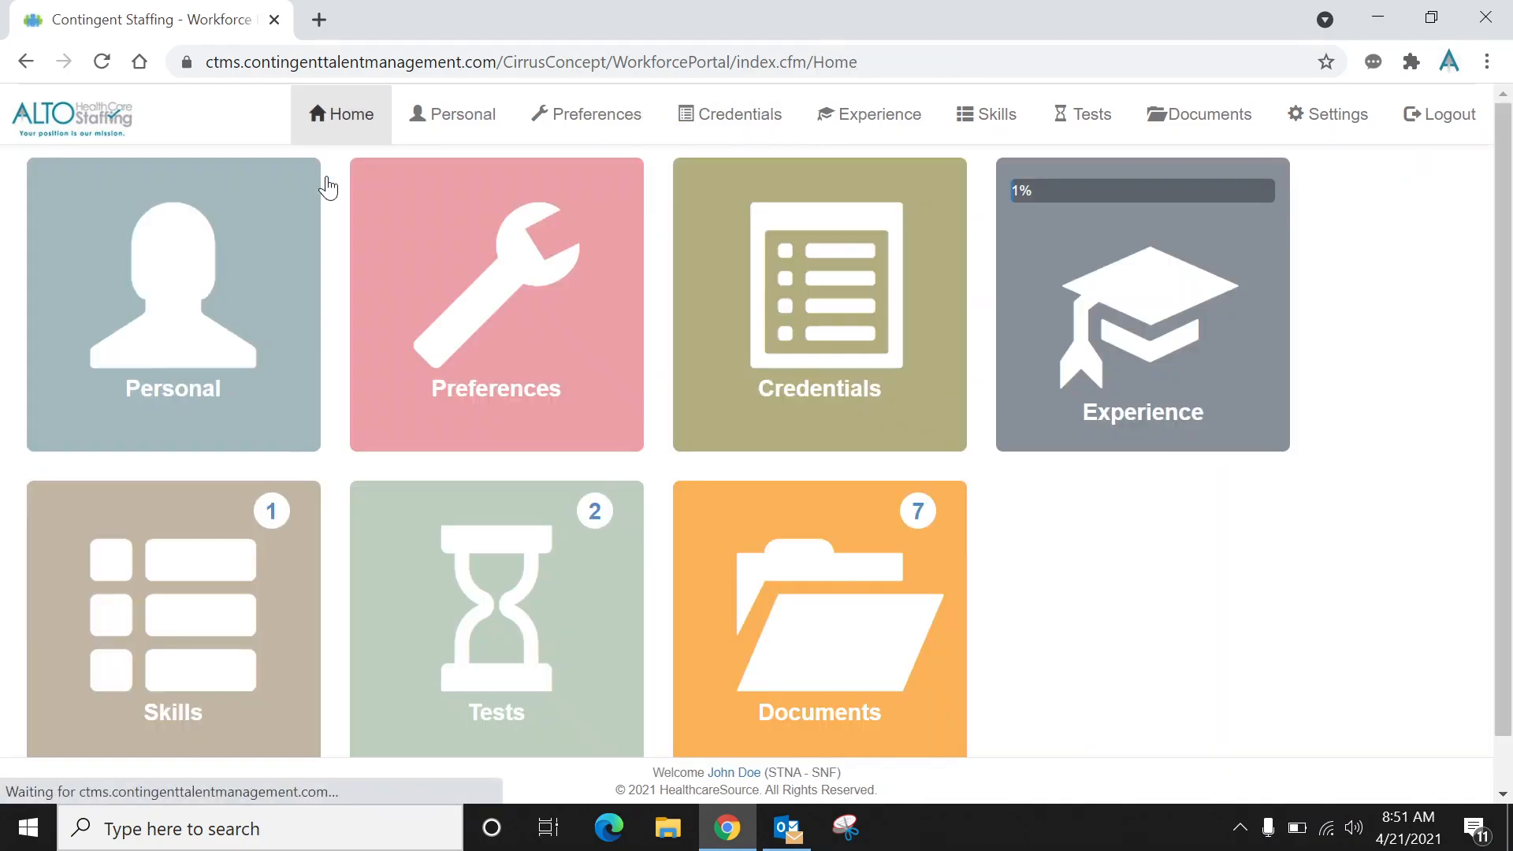
left_click(1072, 322)
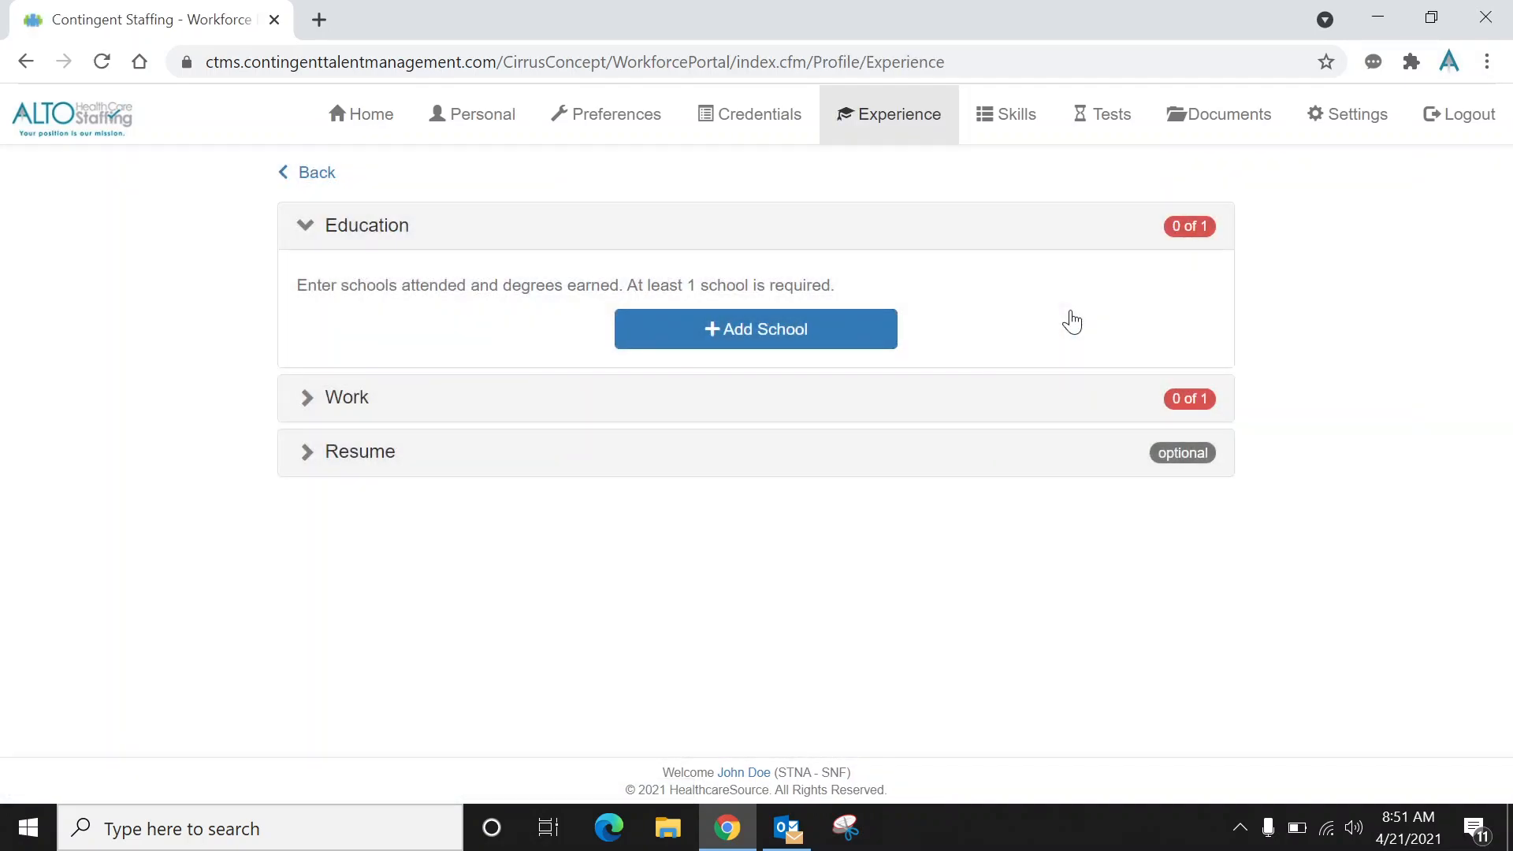
Look through the Preferences and Credentials pages, including the state license form, then go to the Experience page.
left_click(600, 120)
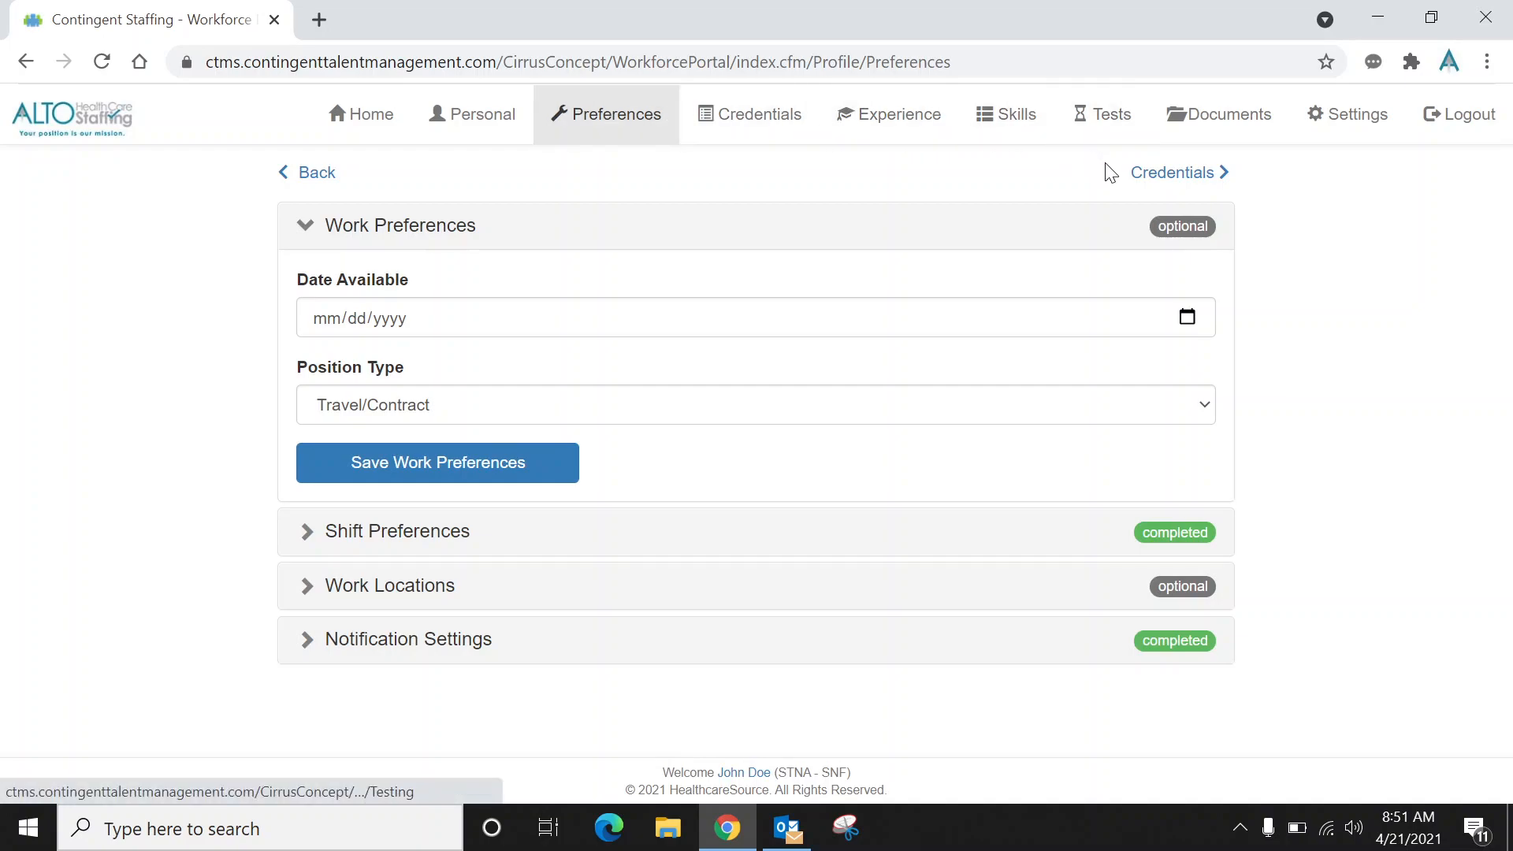
left_click(1143, 185)
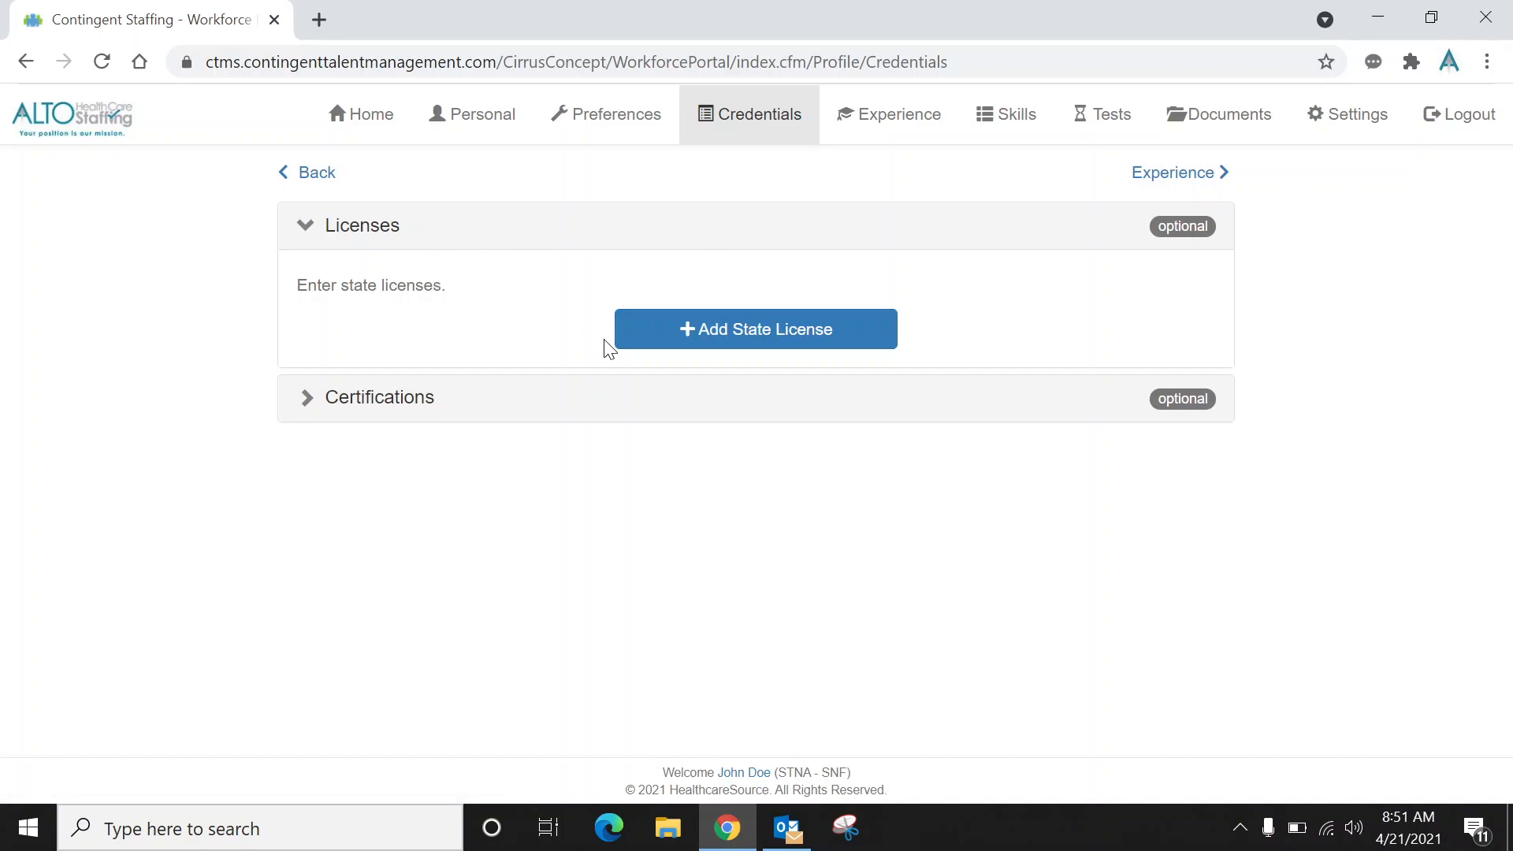
left_click(650, 350)
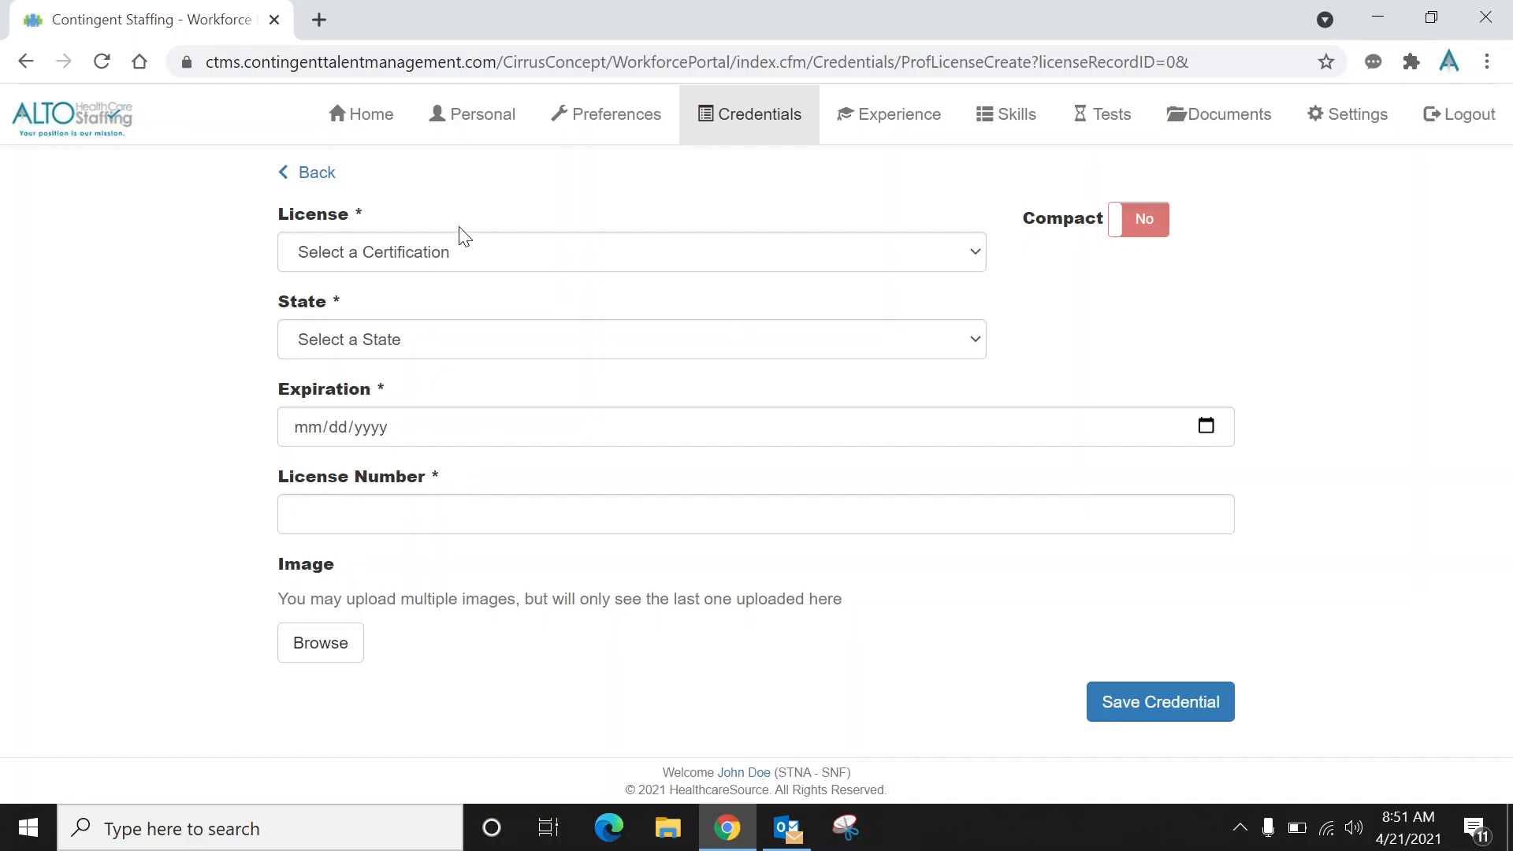
left_click(327, 178)
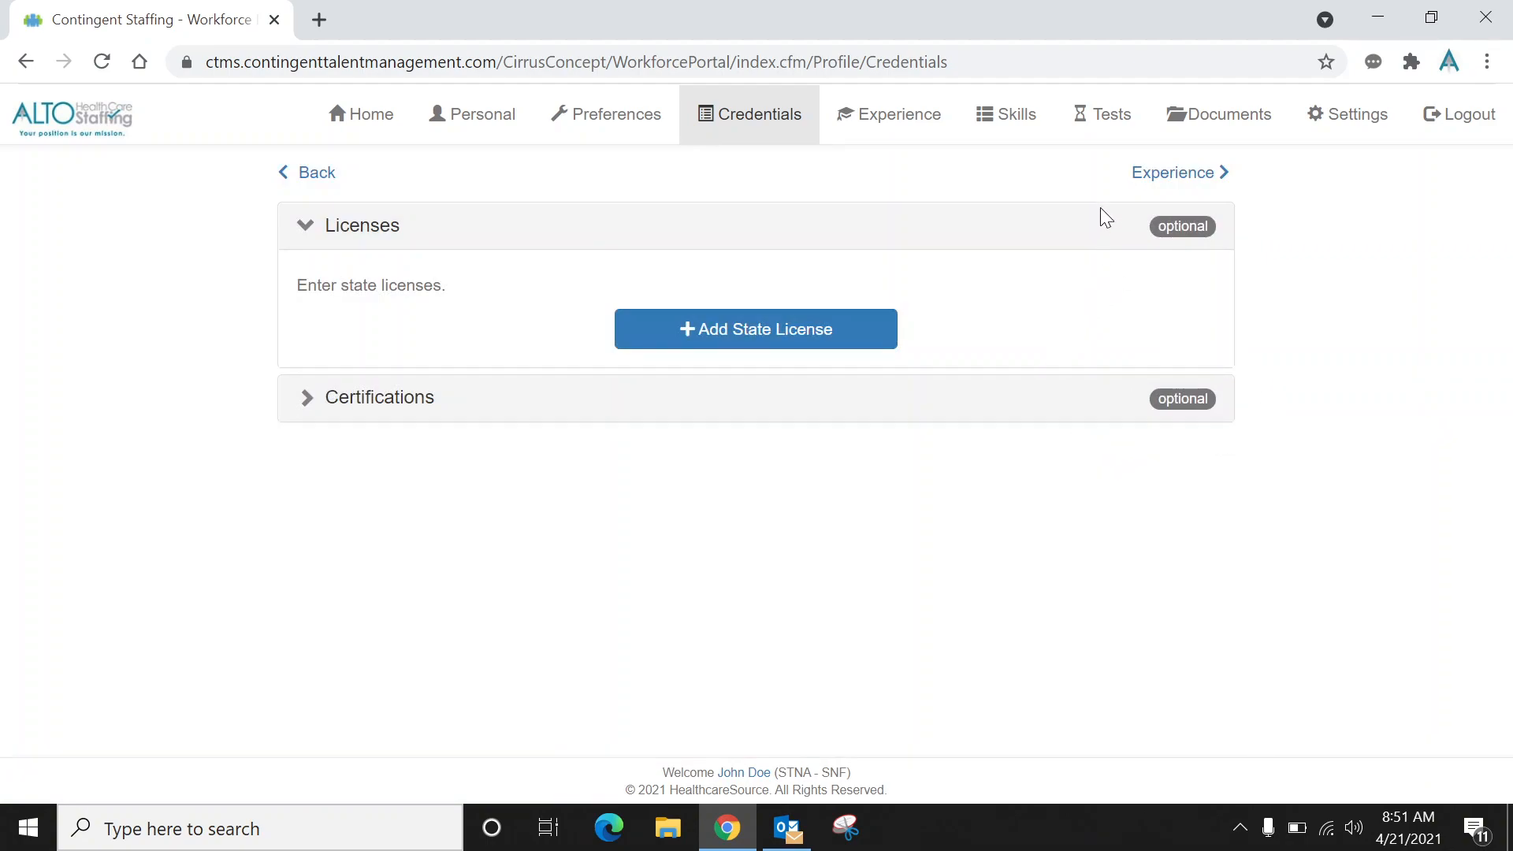
left_click(1146, 181)
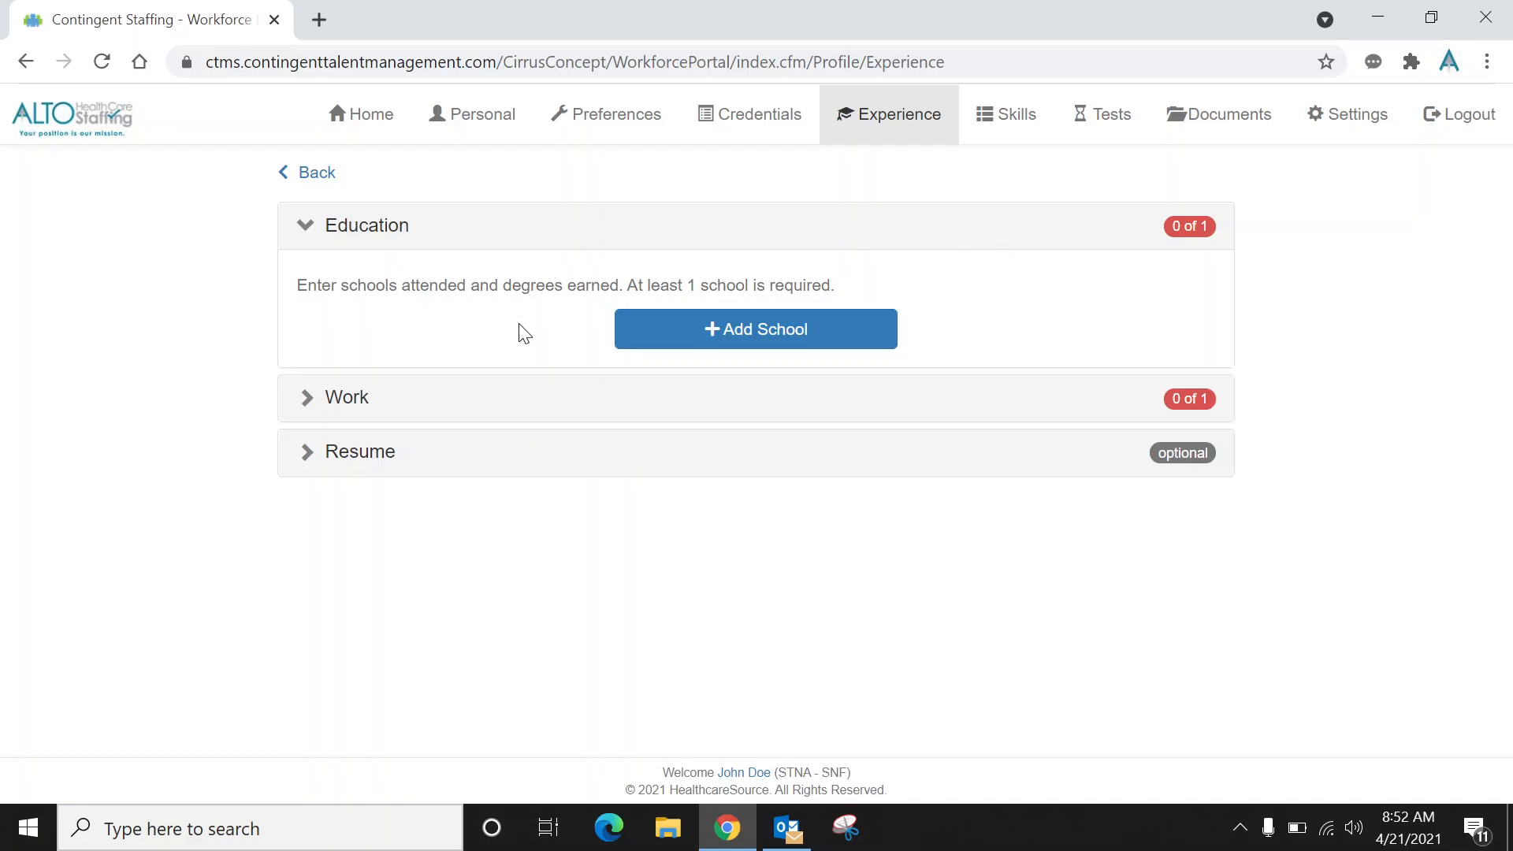
Add a school named Alto Highschool to the Education section and save it.
left_click(685, 348)
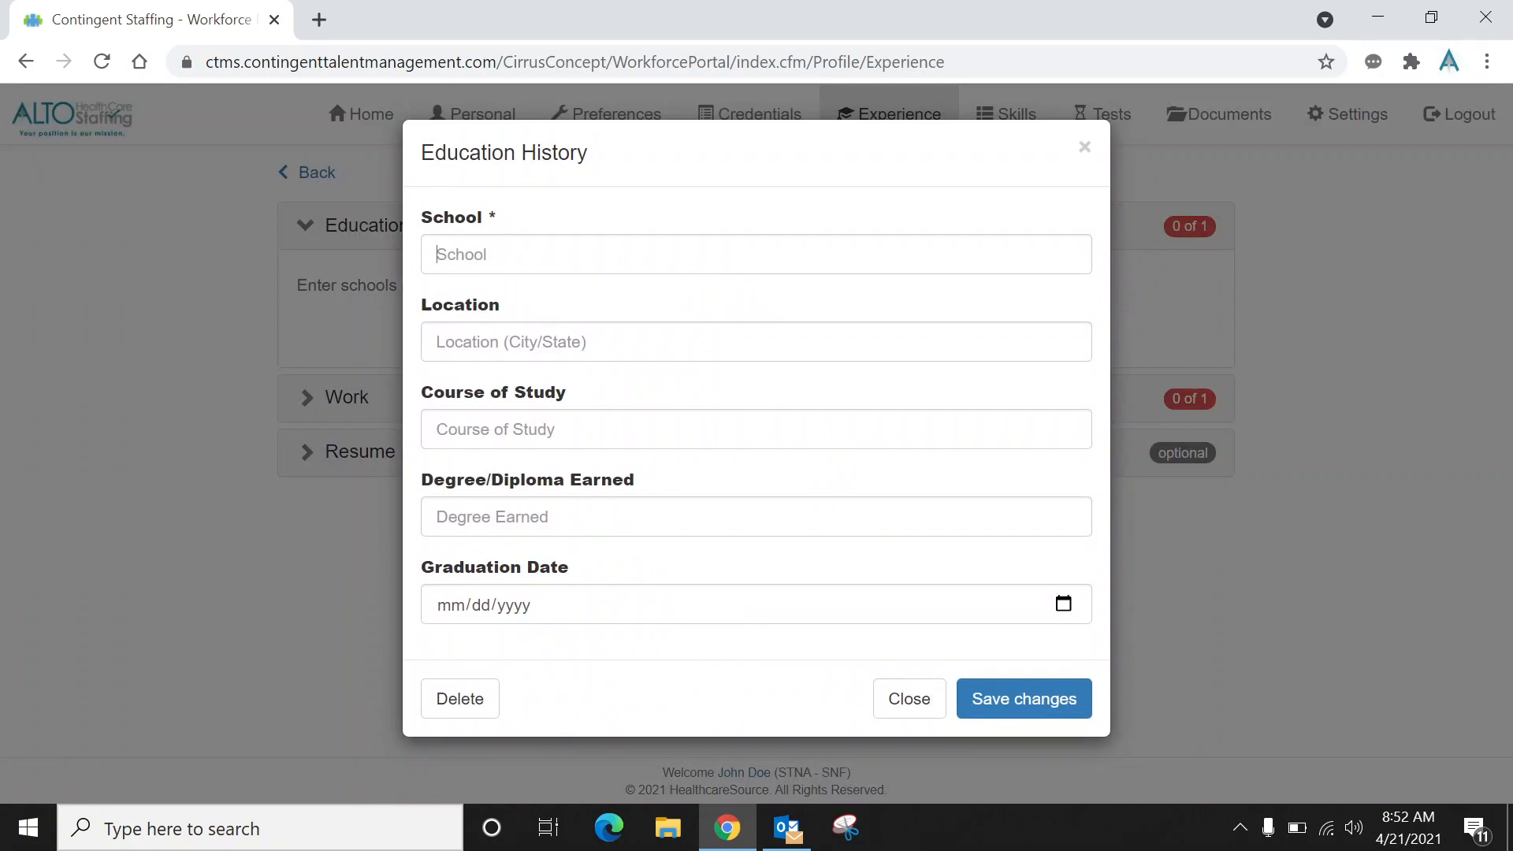
left_click(631, 254)
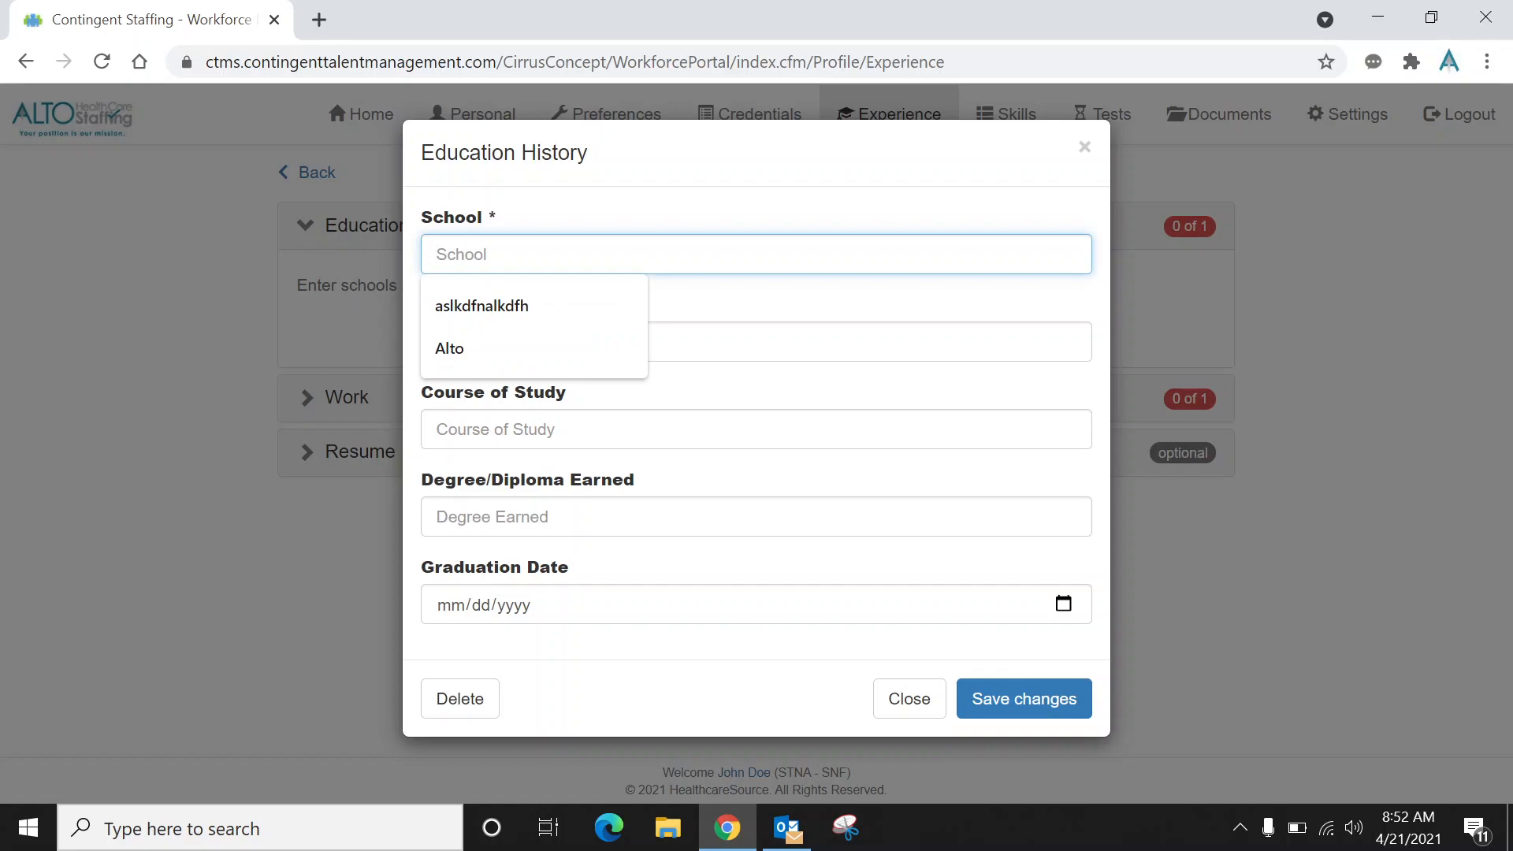
type("Alto ")
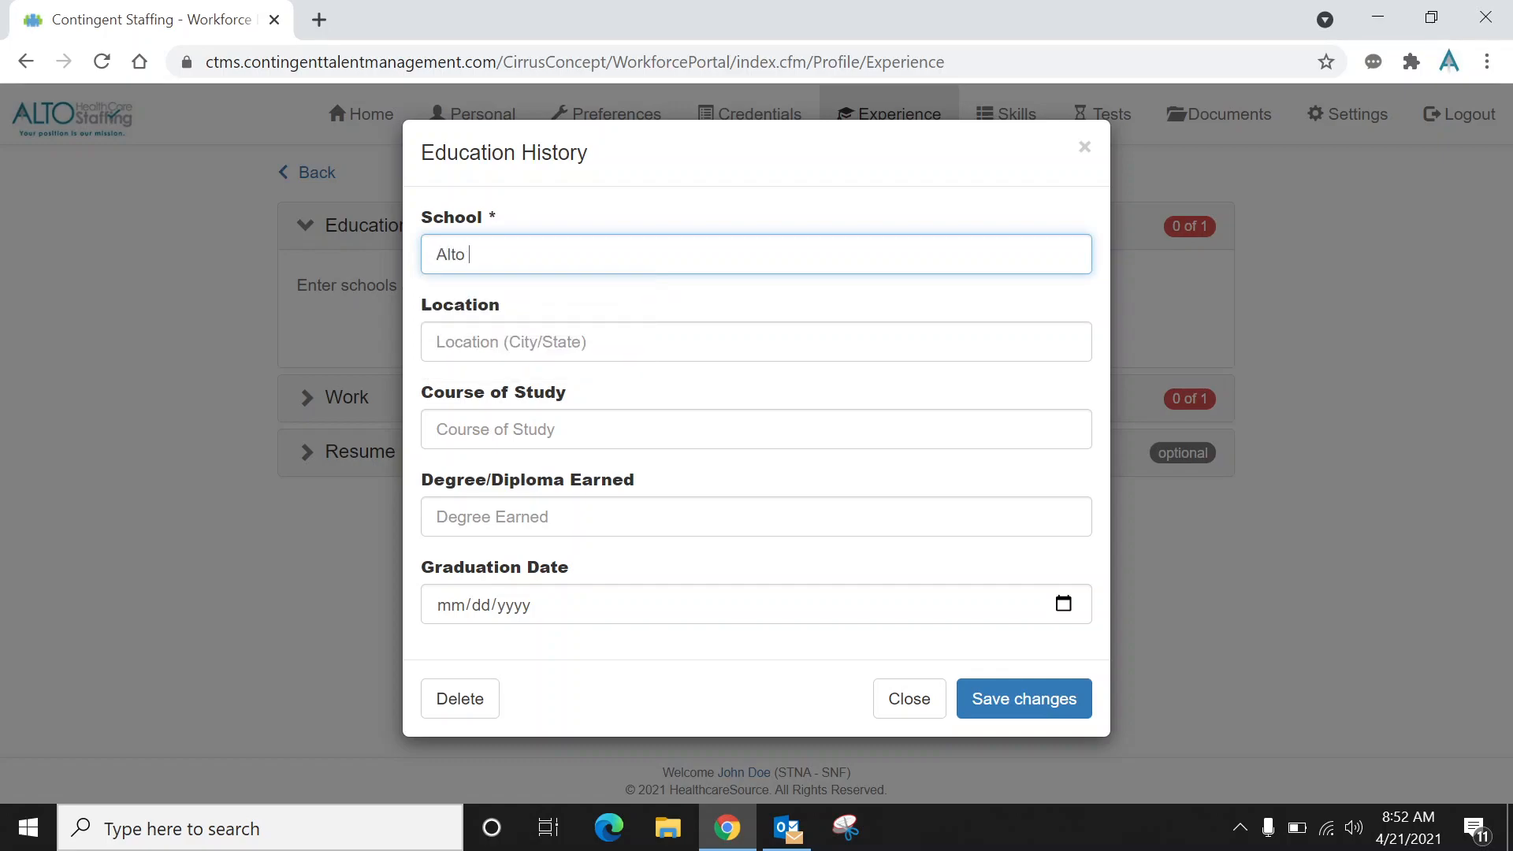
type("Highschool")
left_click(1006, 697)
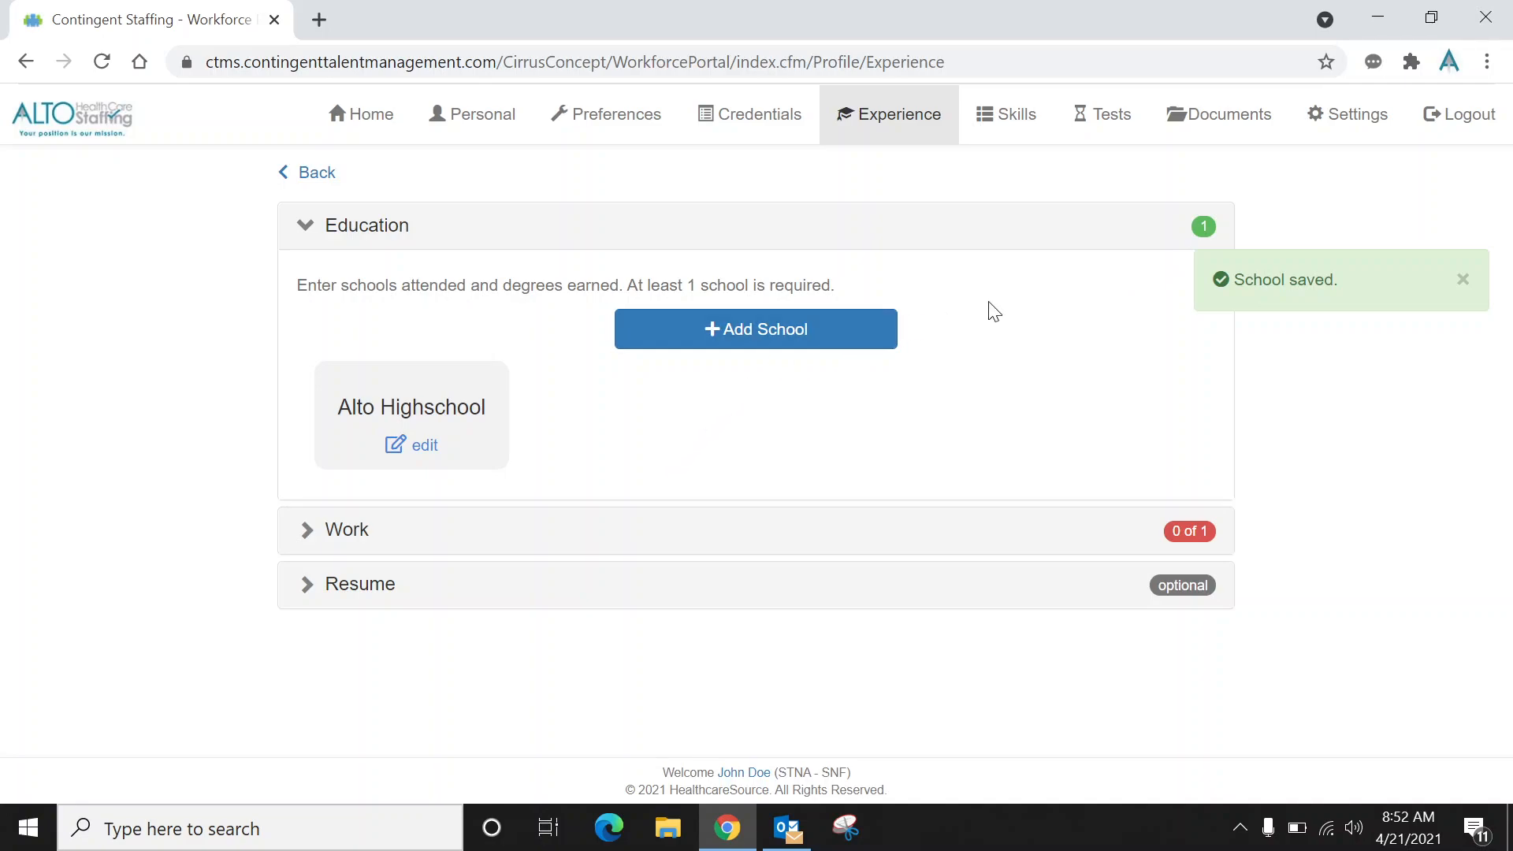
Add a work history entry with facility name Alto Staffing and save the employment record.
left_click(541, 543)
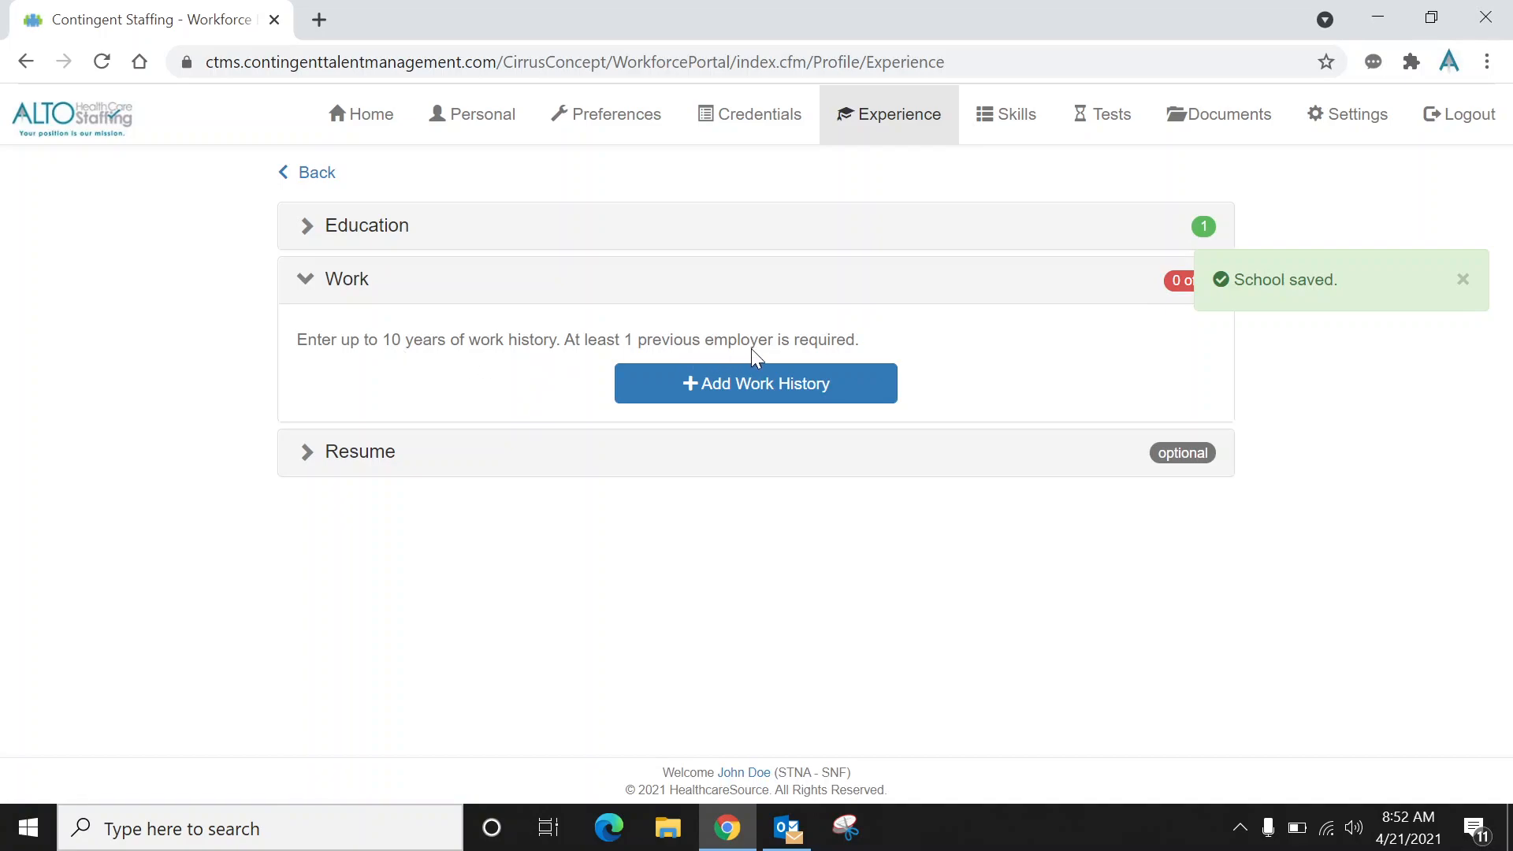
left_click(816, 383)
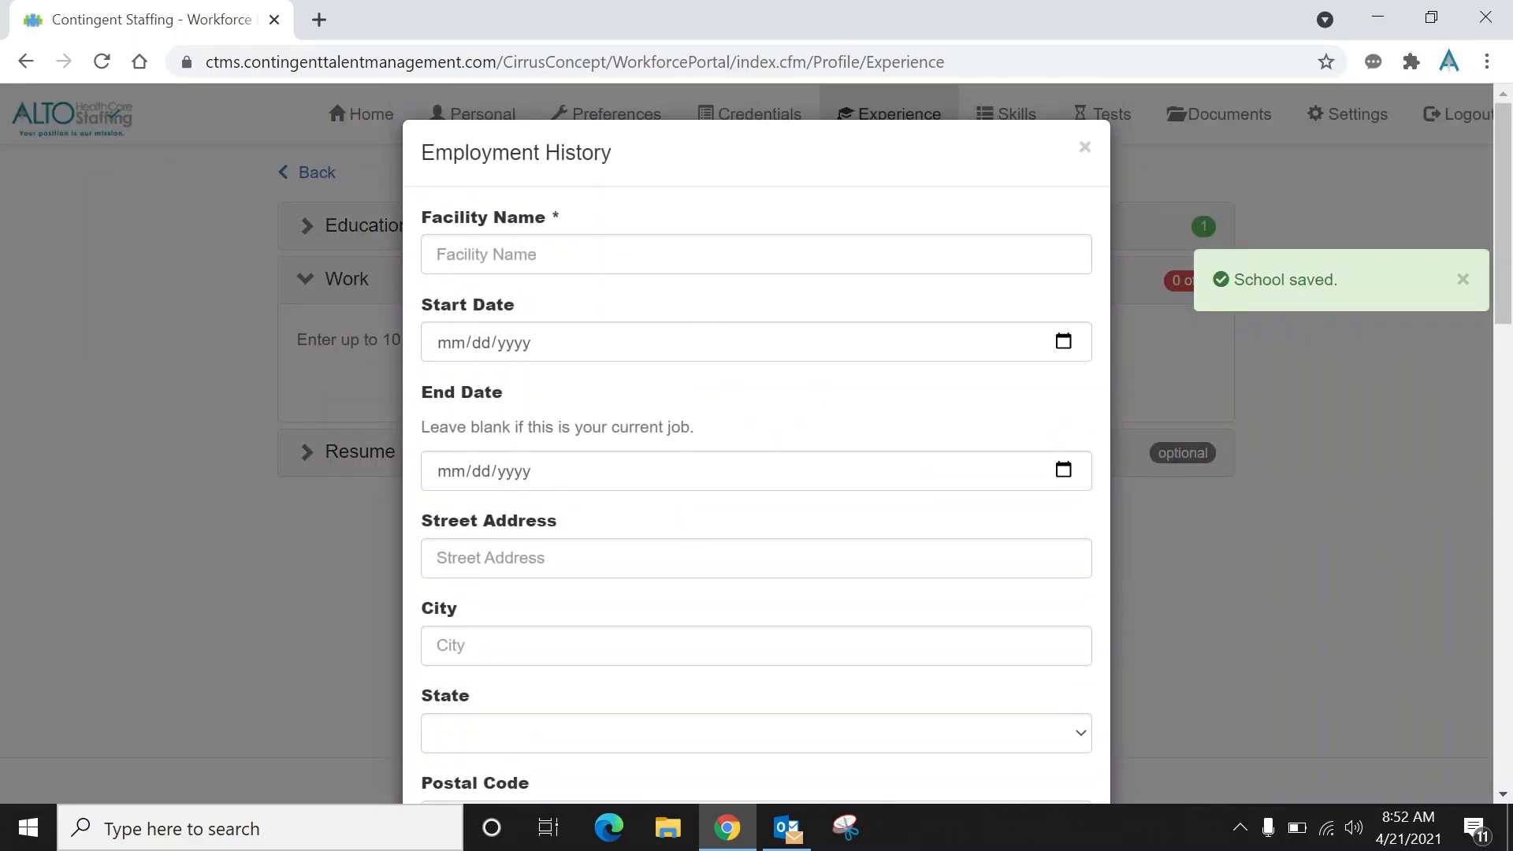
left_click(654, 254)
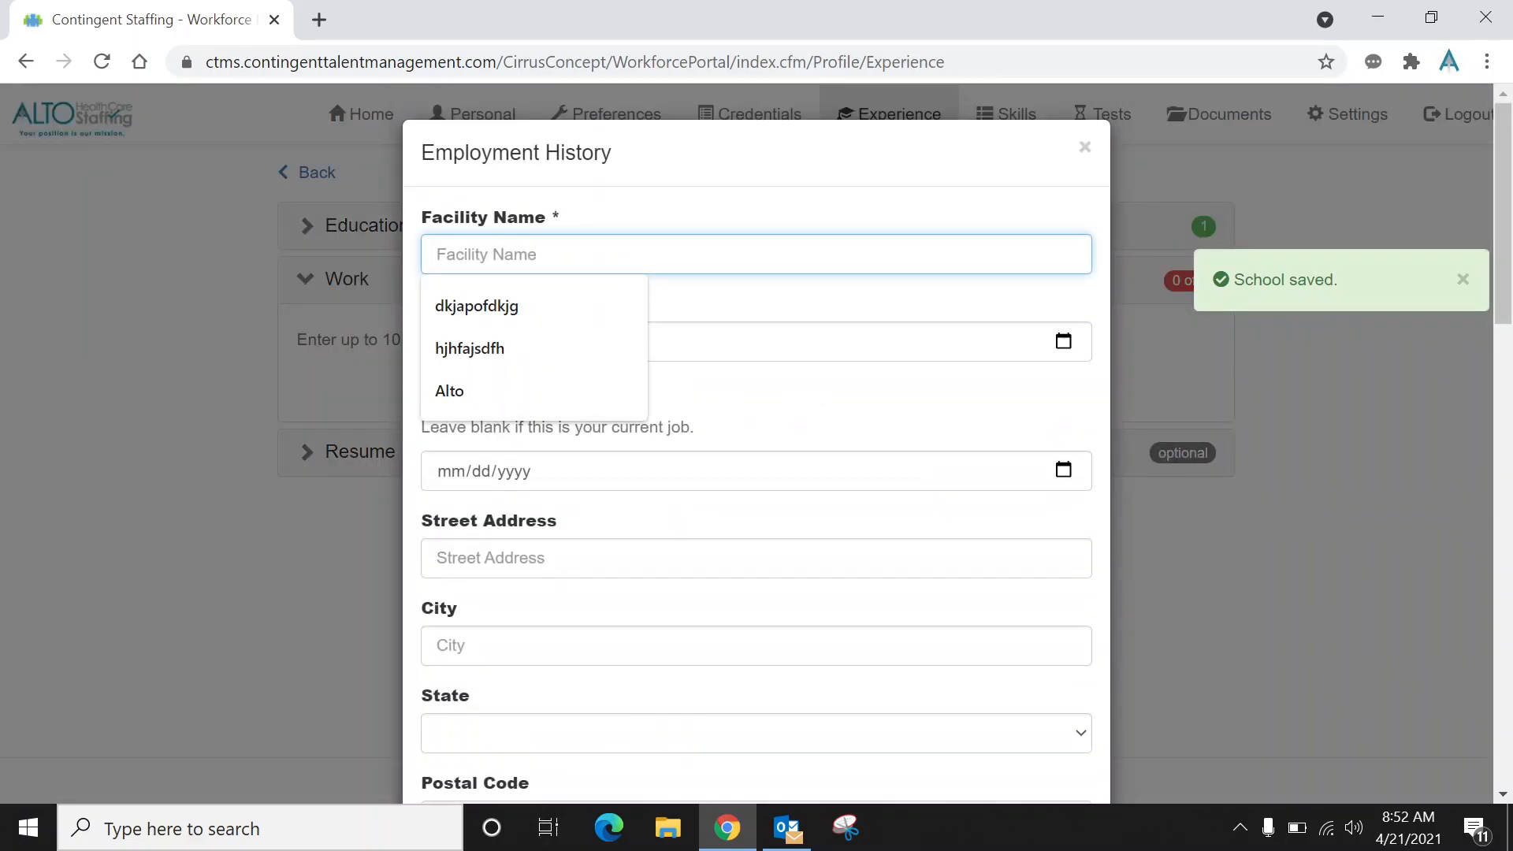
type("Alto")
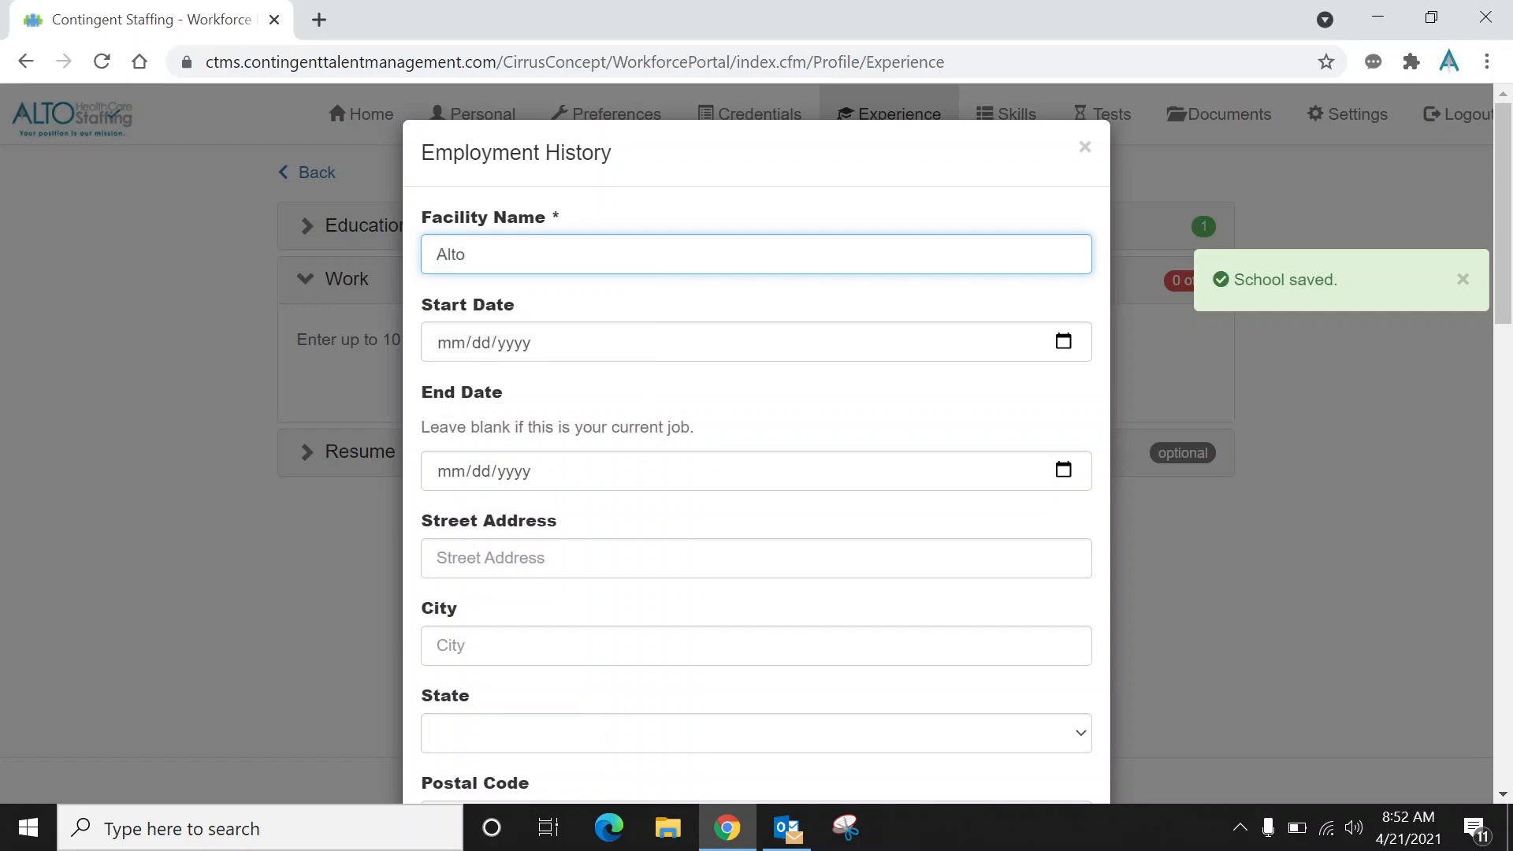
type(" Staffing")
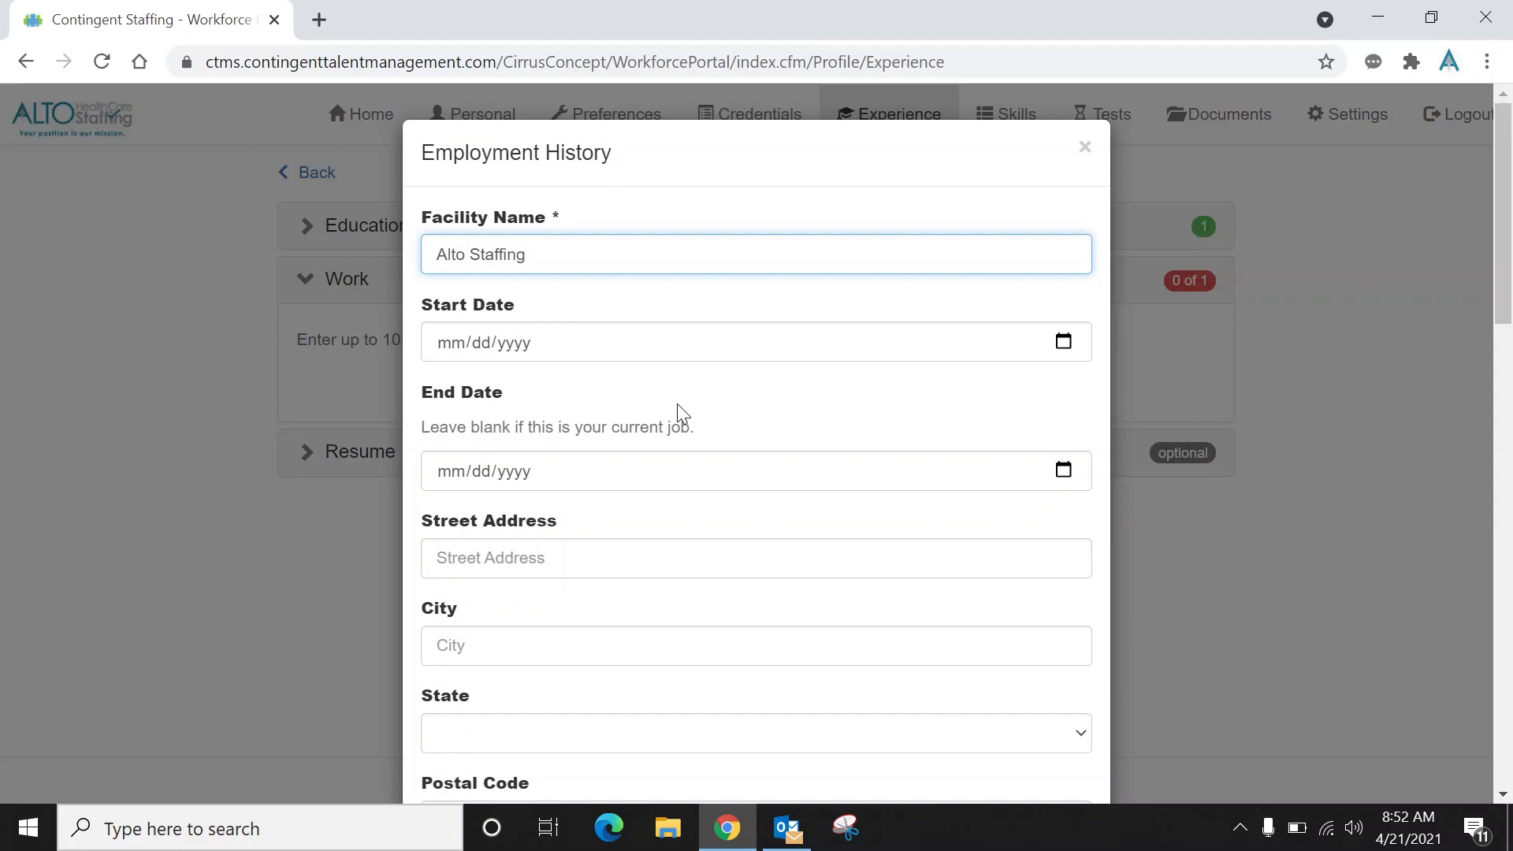
left_click_drag(1502, 246, 1511, 773)
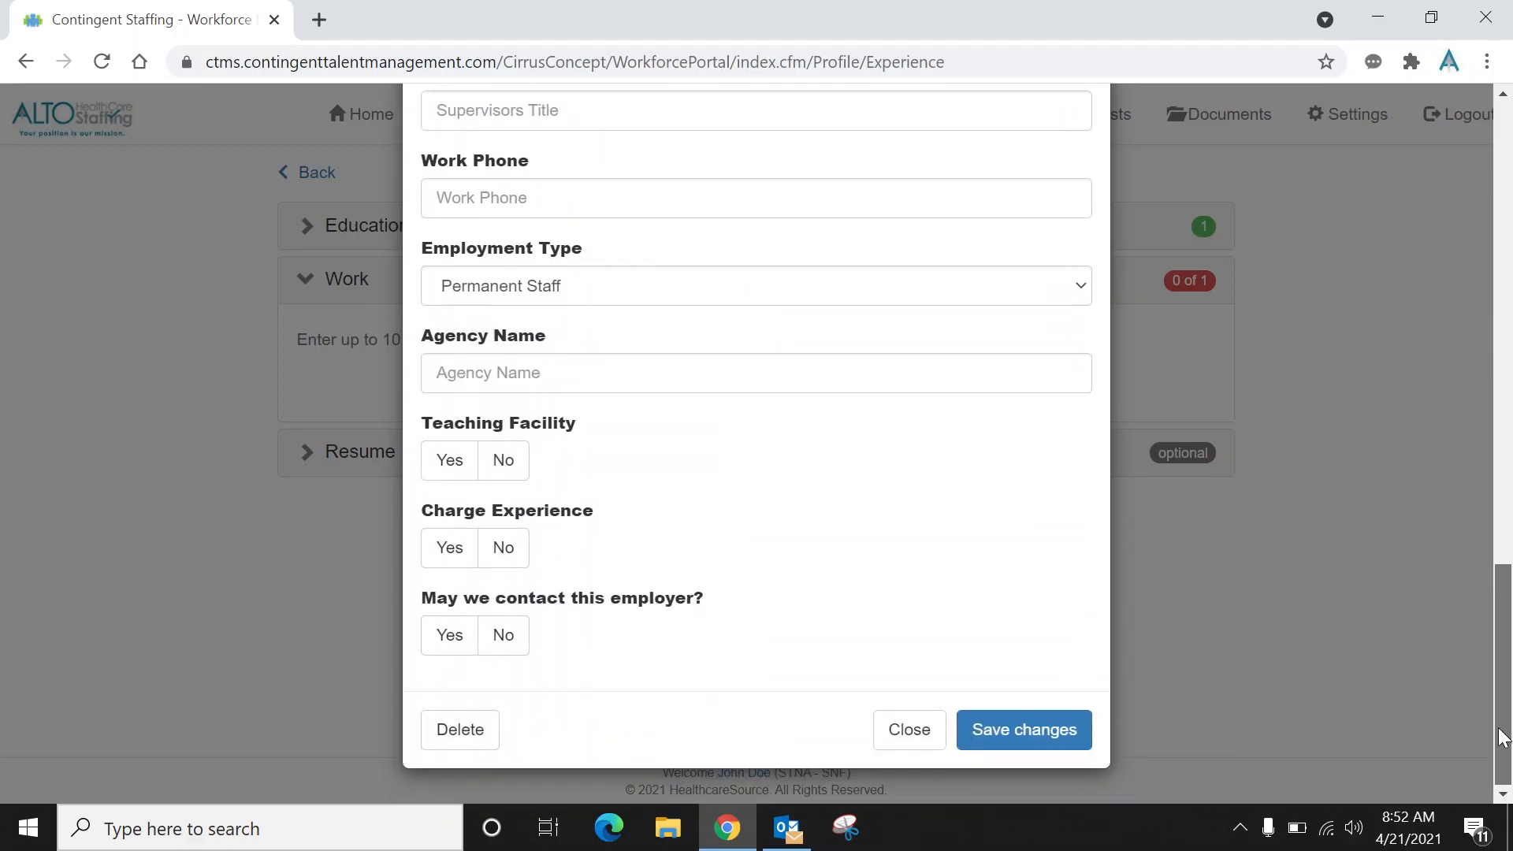
left_click(1053, 741)
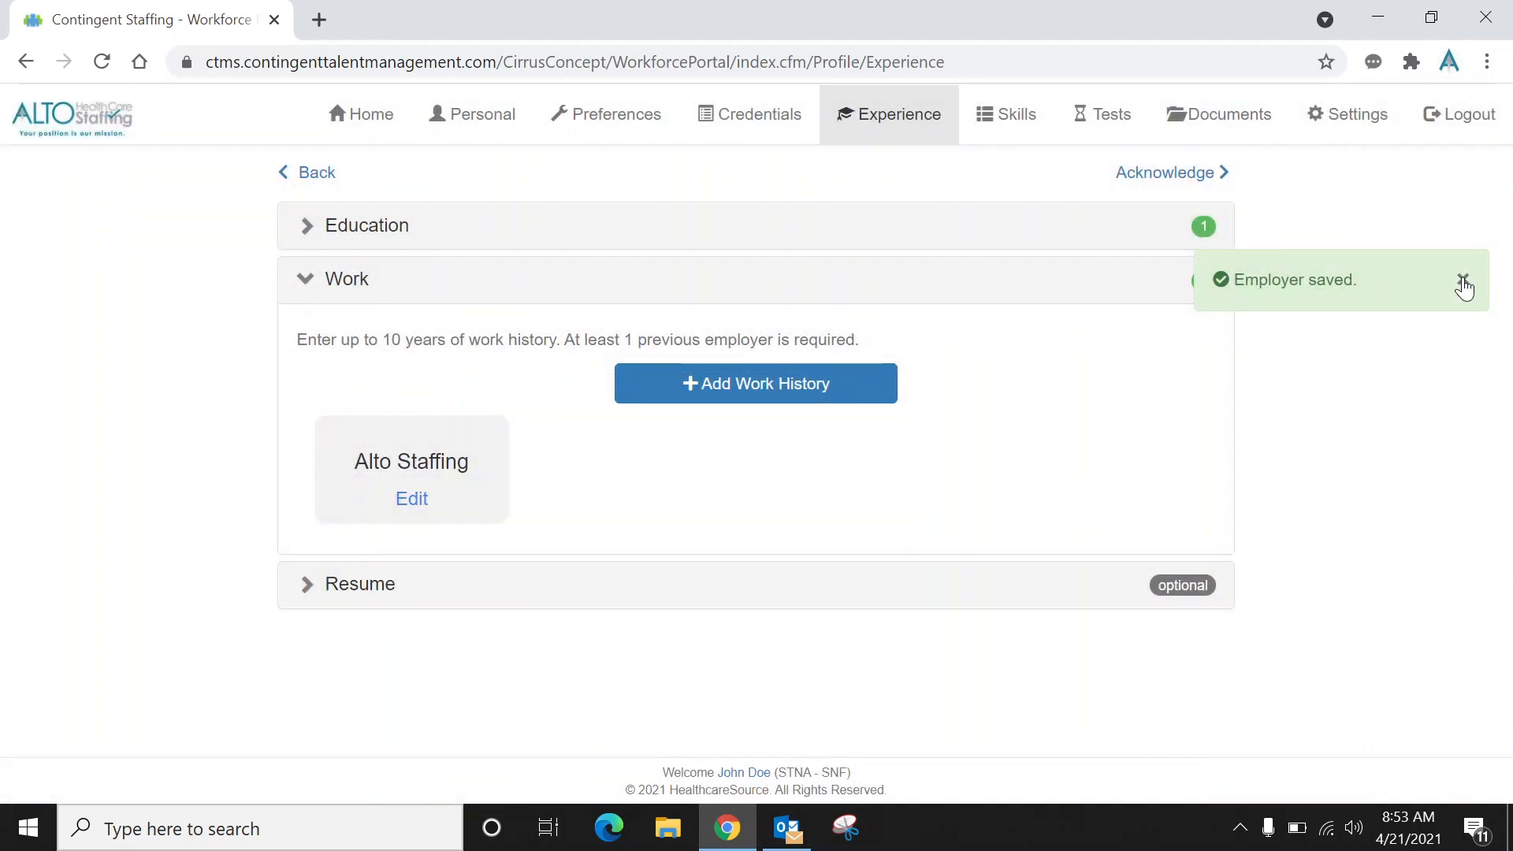
left_click(1463, 282)
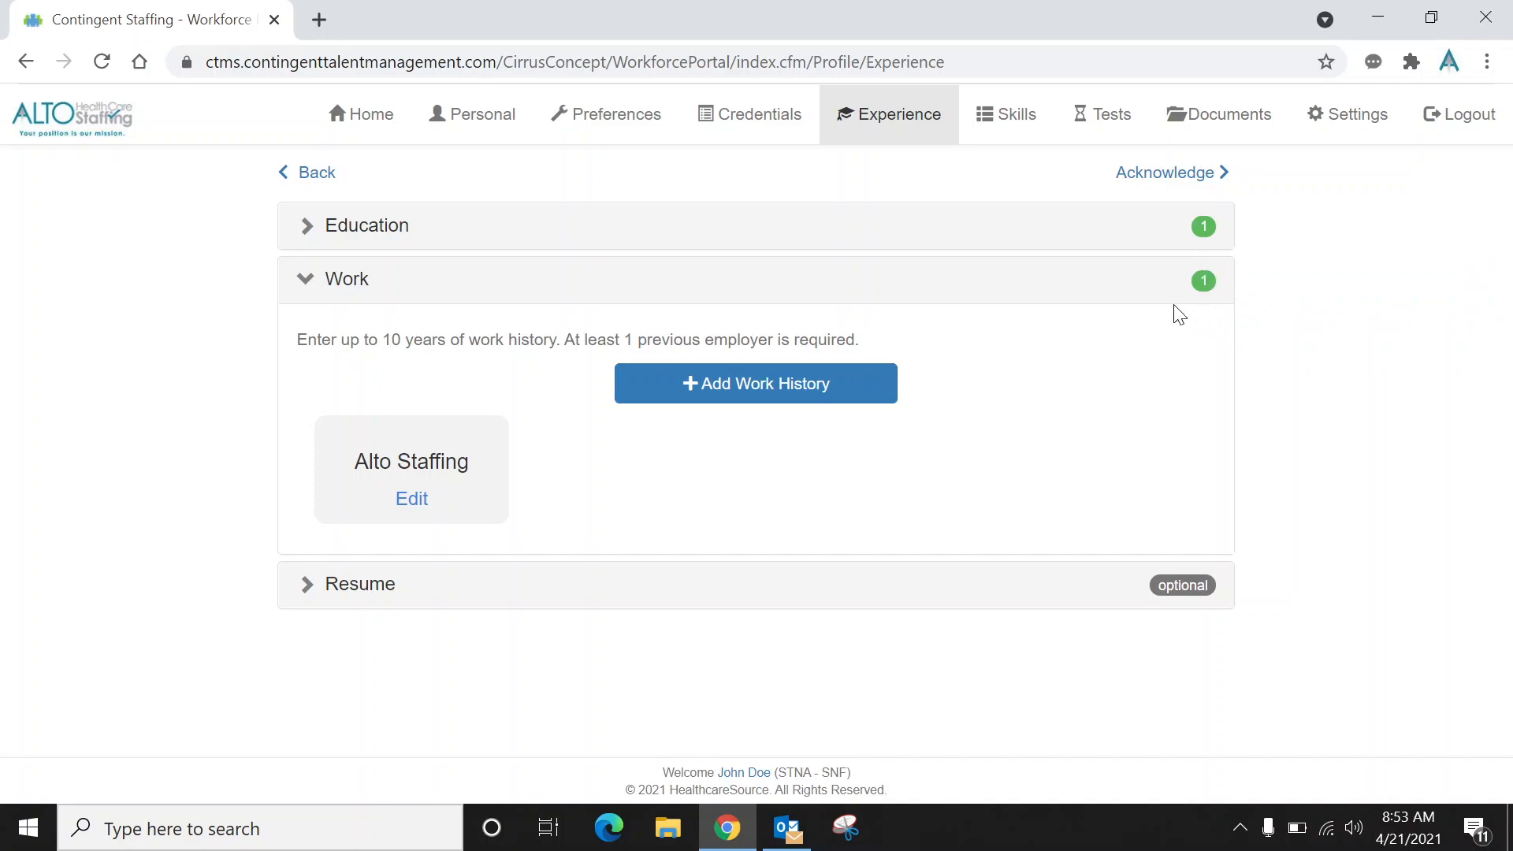
Open the Acknowledge page and answer Yes to work authorization and No to the three other eligibility questions.
left_click(1168, 179)
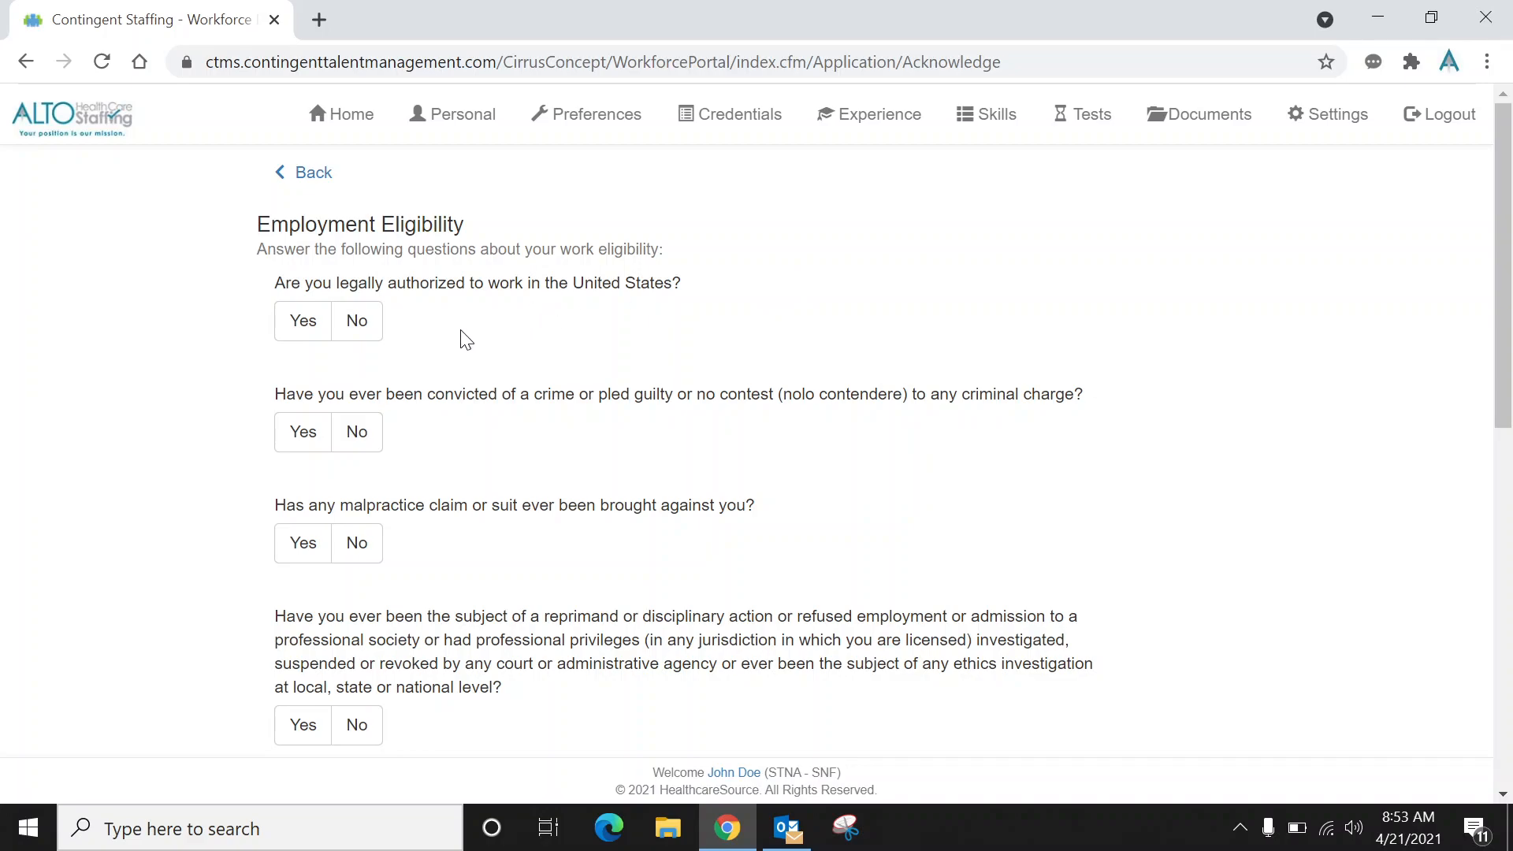
left_click(298, 331)
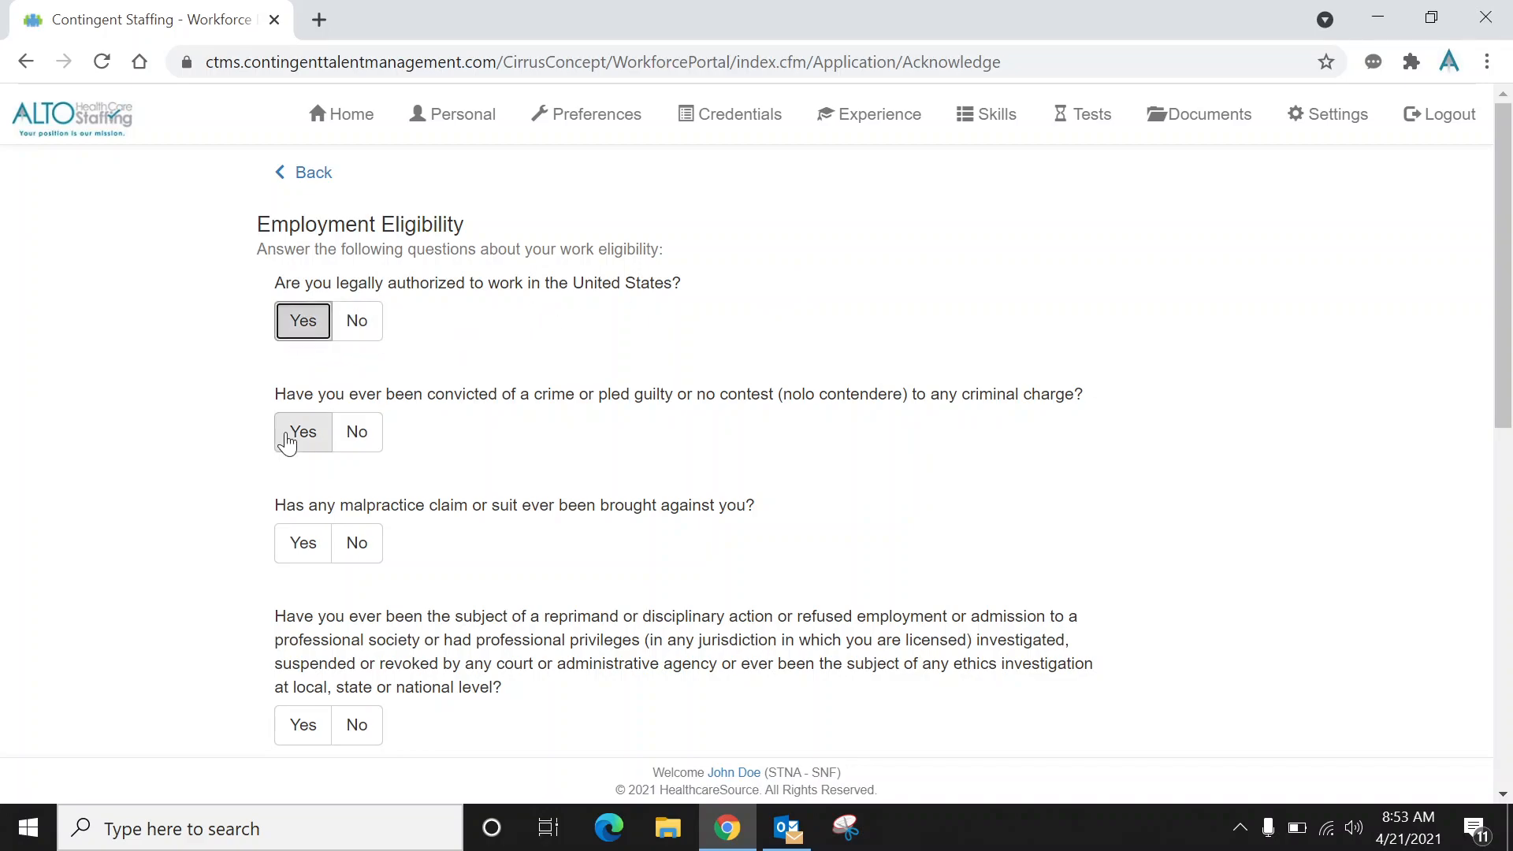
left_click(359, 455)
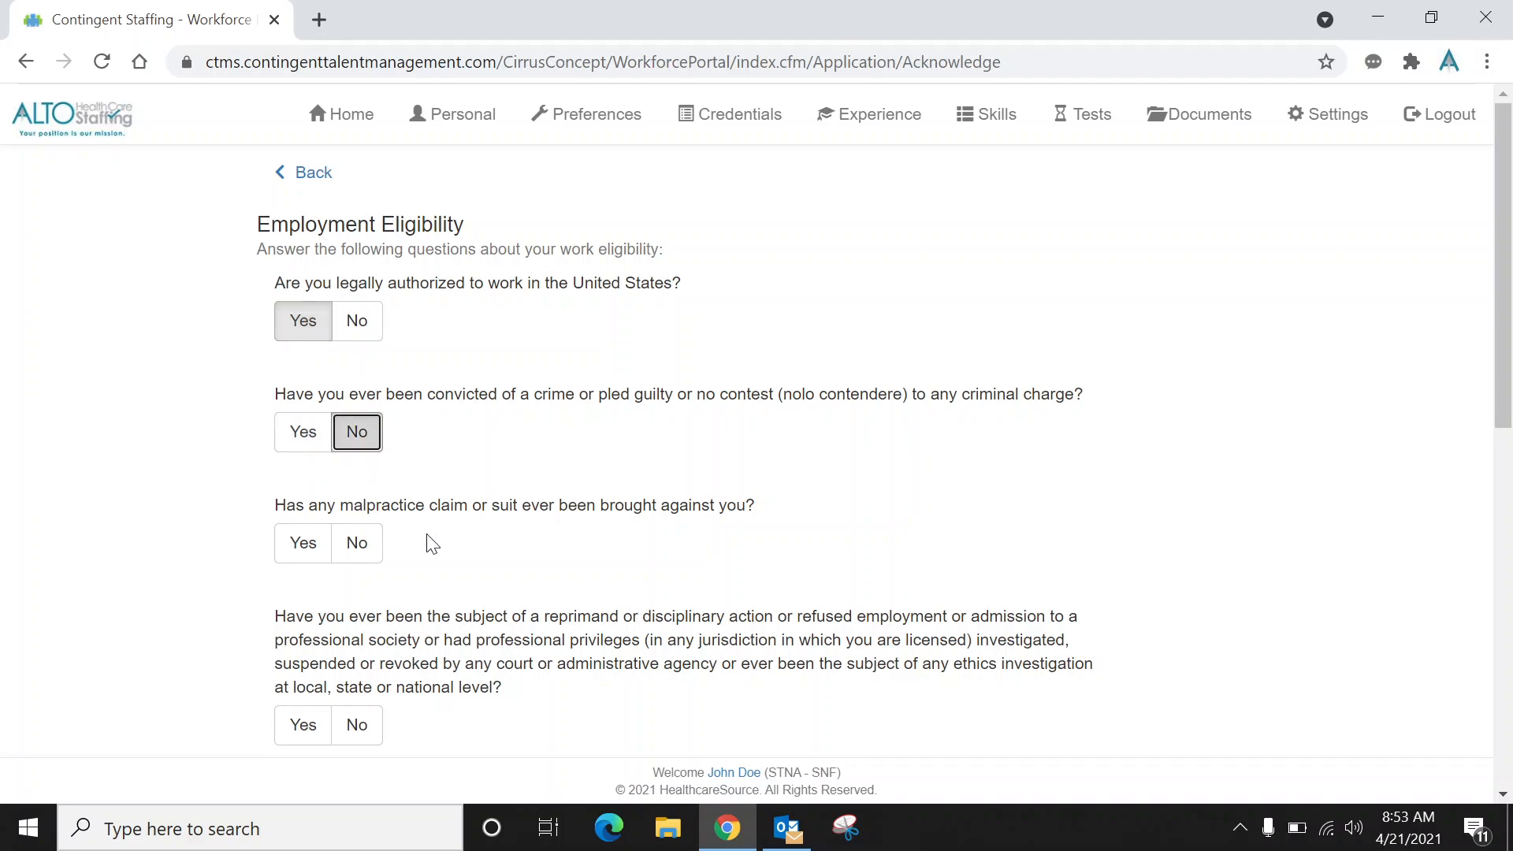
left_click(359, 544)
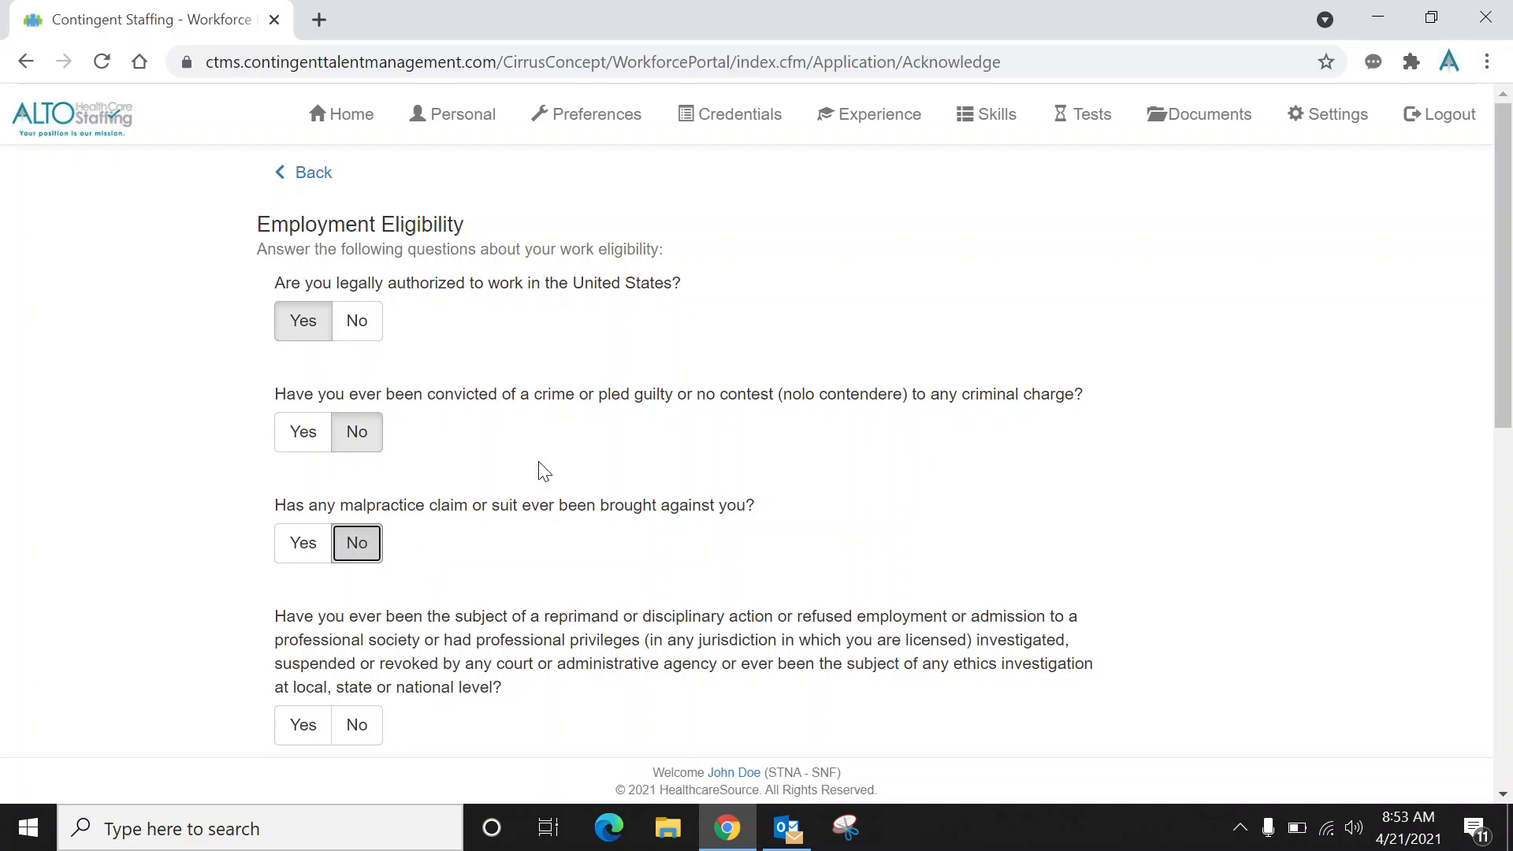
left_click_drag(1502, 352, 1500, 490)
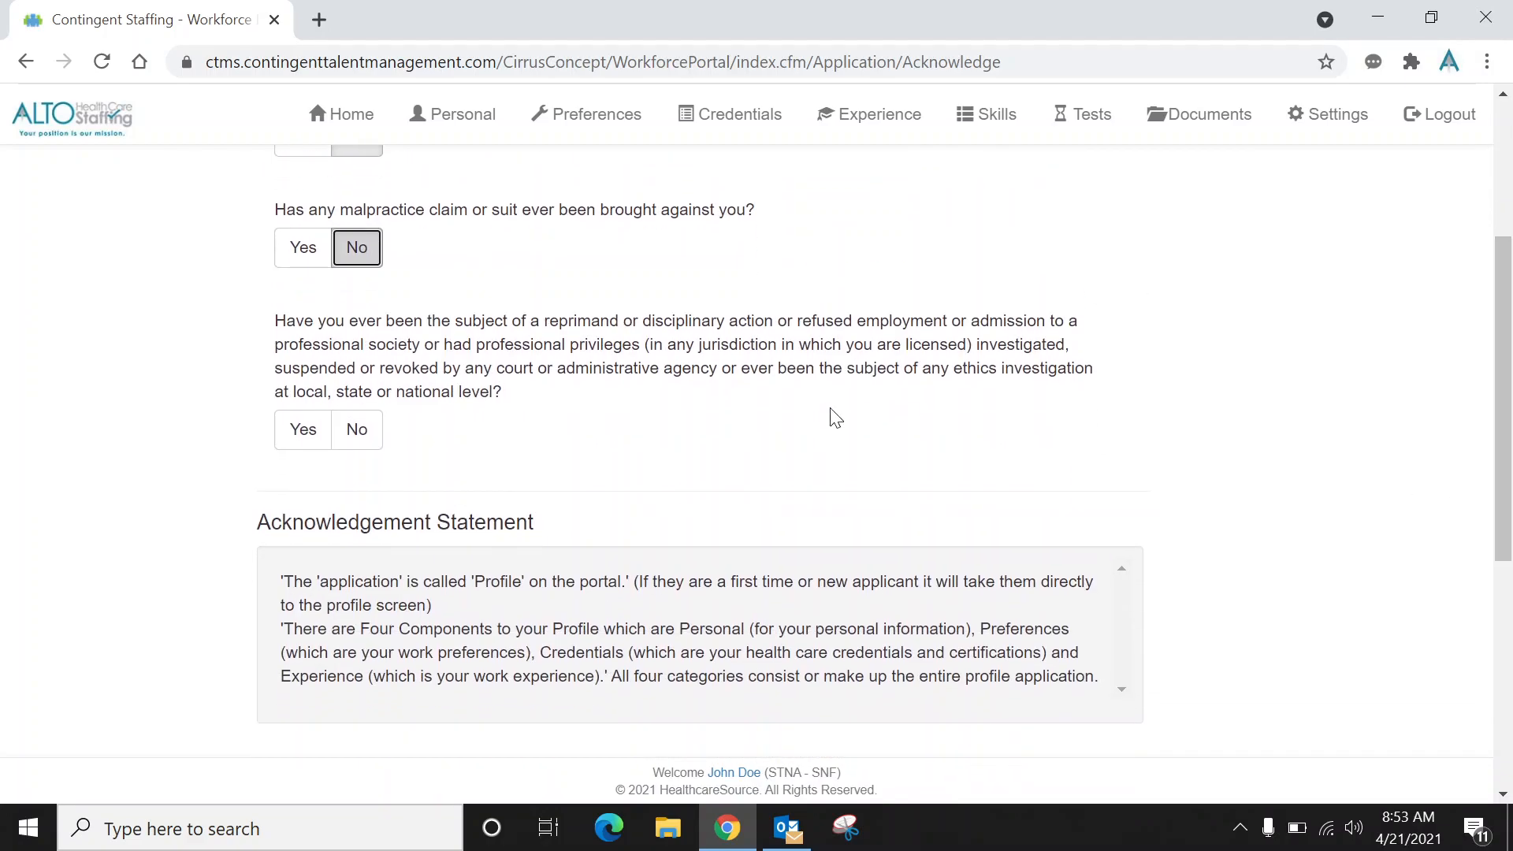
left_click(367, 438)
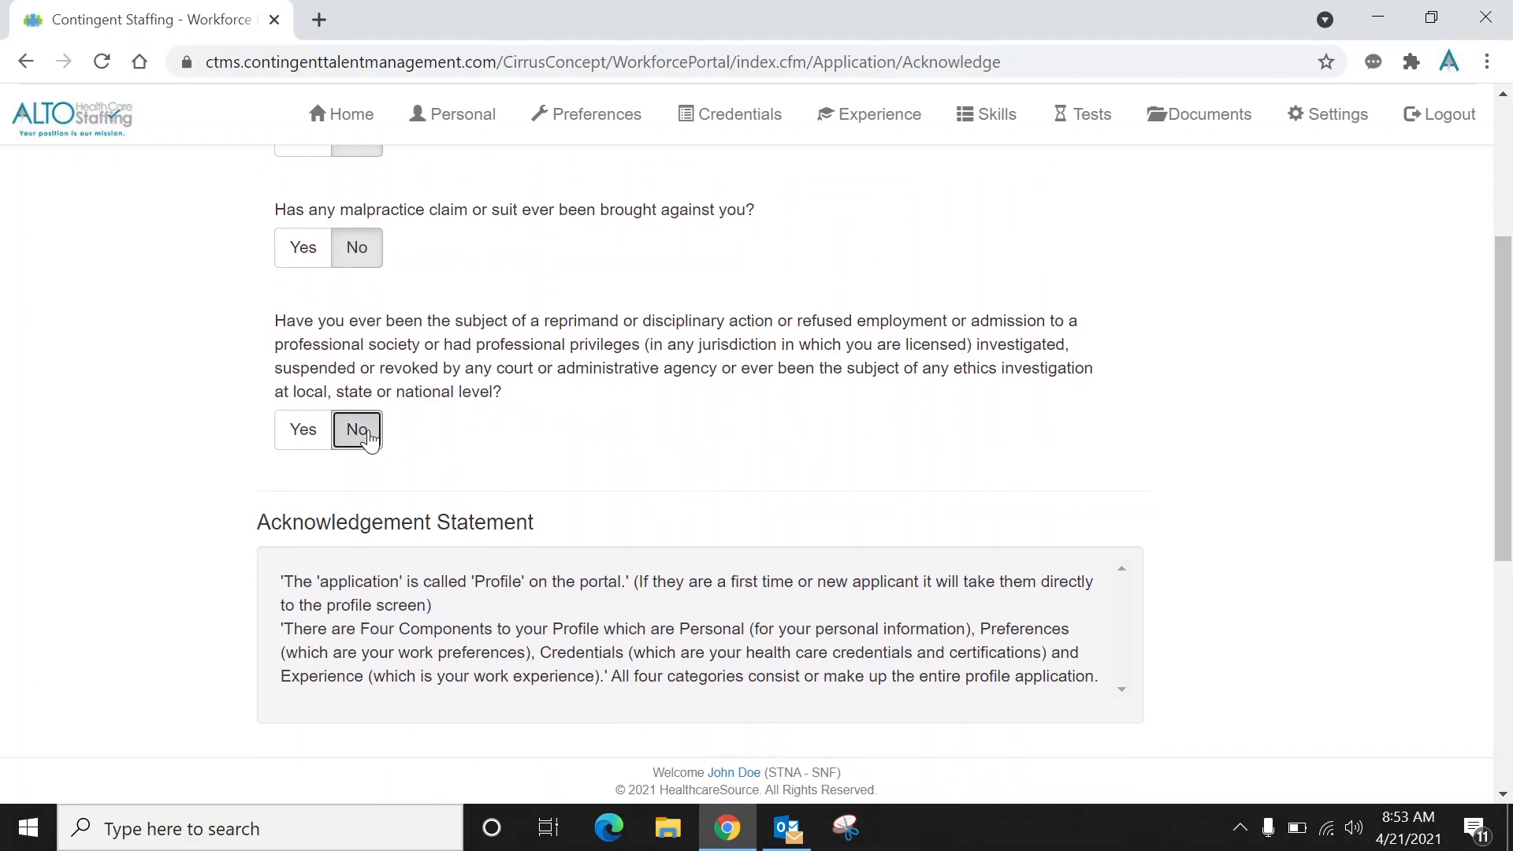
Draw a signature in the signature box and submit it with Acknowledge and Agree.
mouse_move(1505, 327)
left_mouse_down()
mouse_move(1505, 516)
mouse_move(1508, 478)
left_mouse_up()
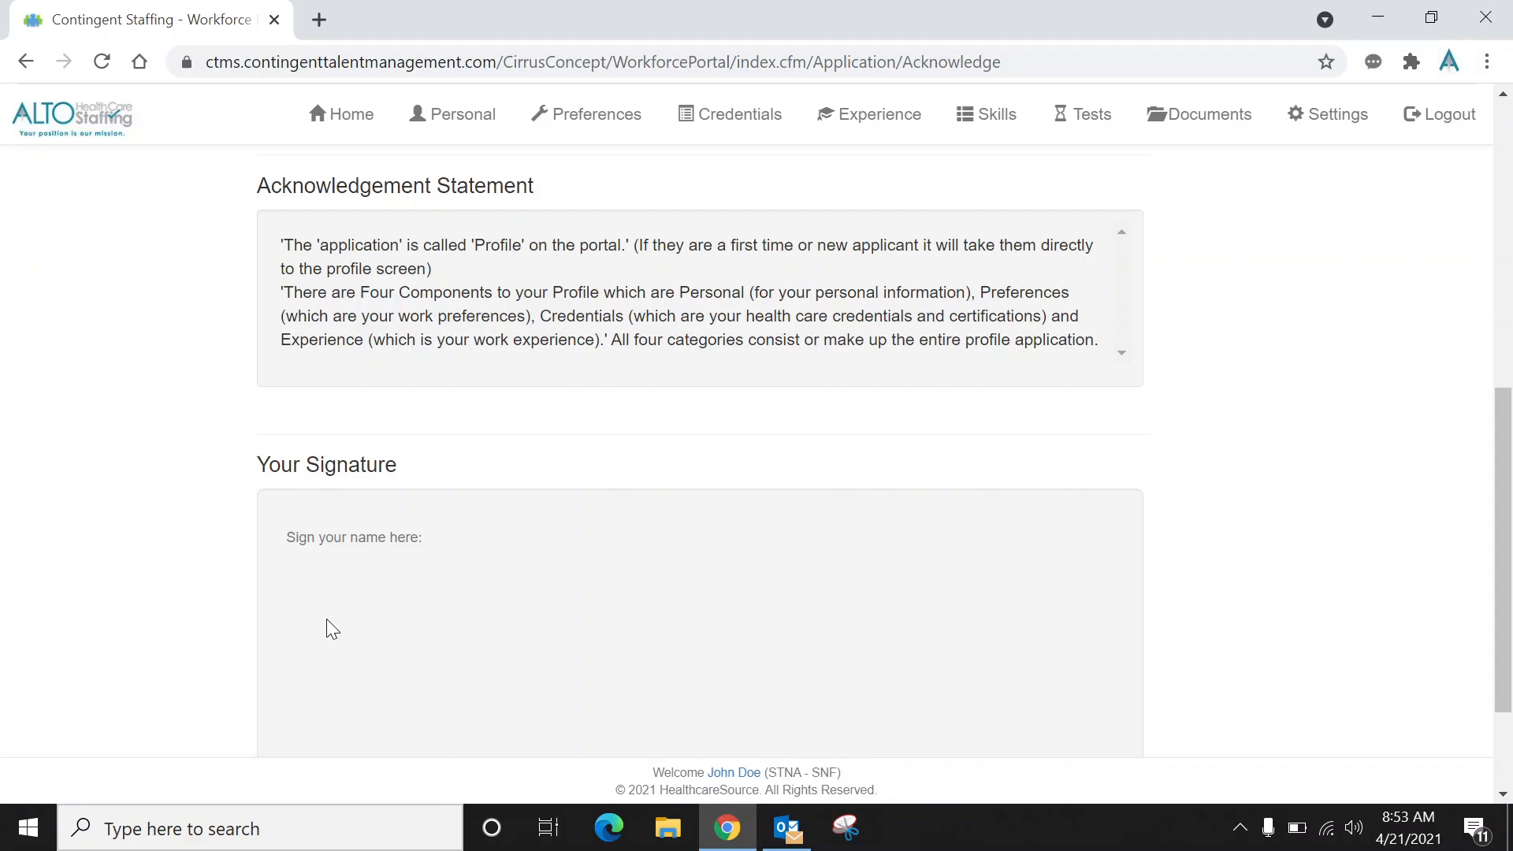
left_click_drag(376, 585, 316, 595)
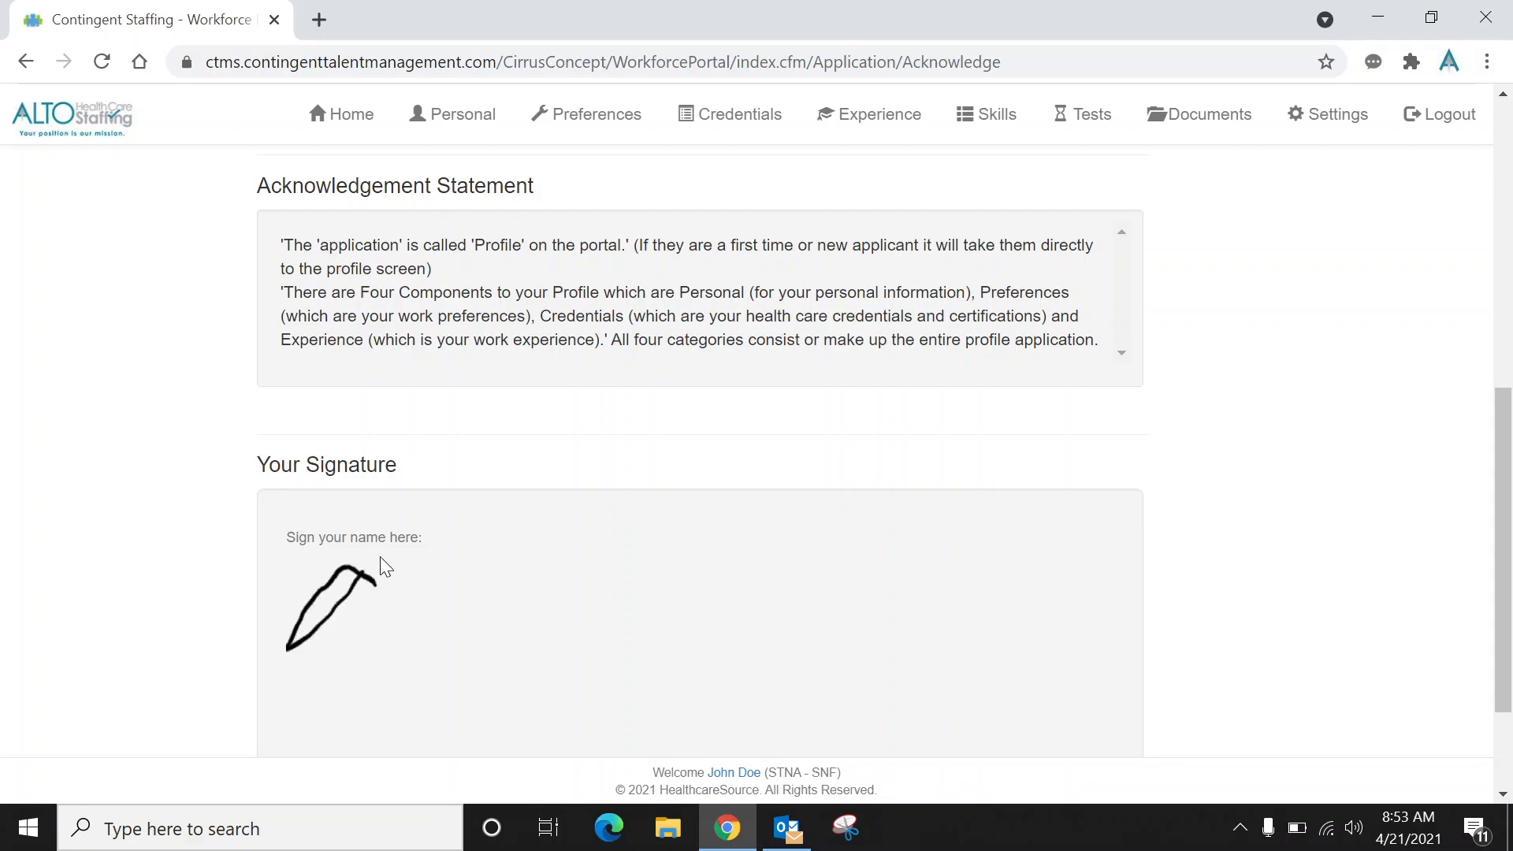
left_click_drag(449, 587, 499, 612)
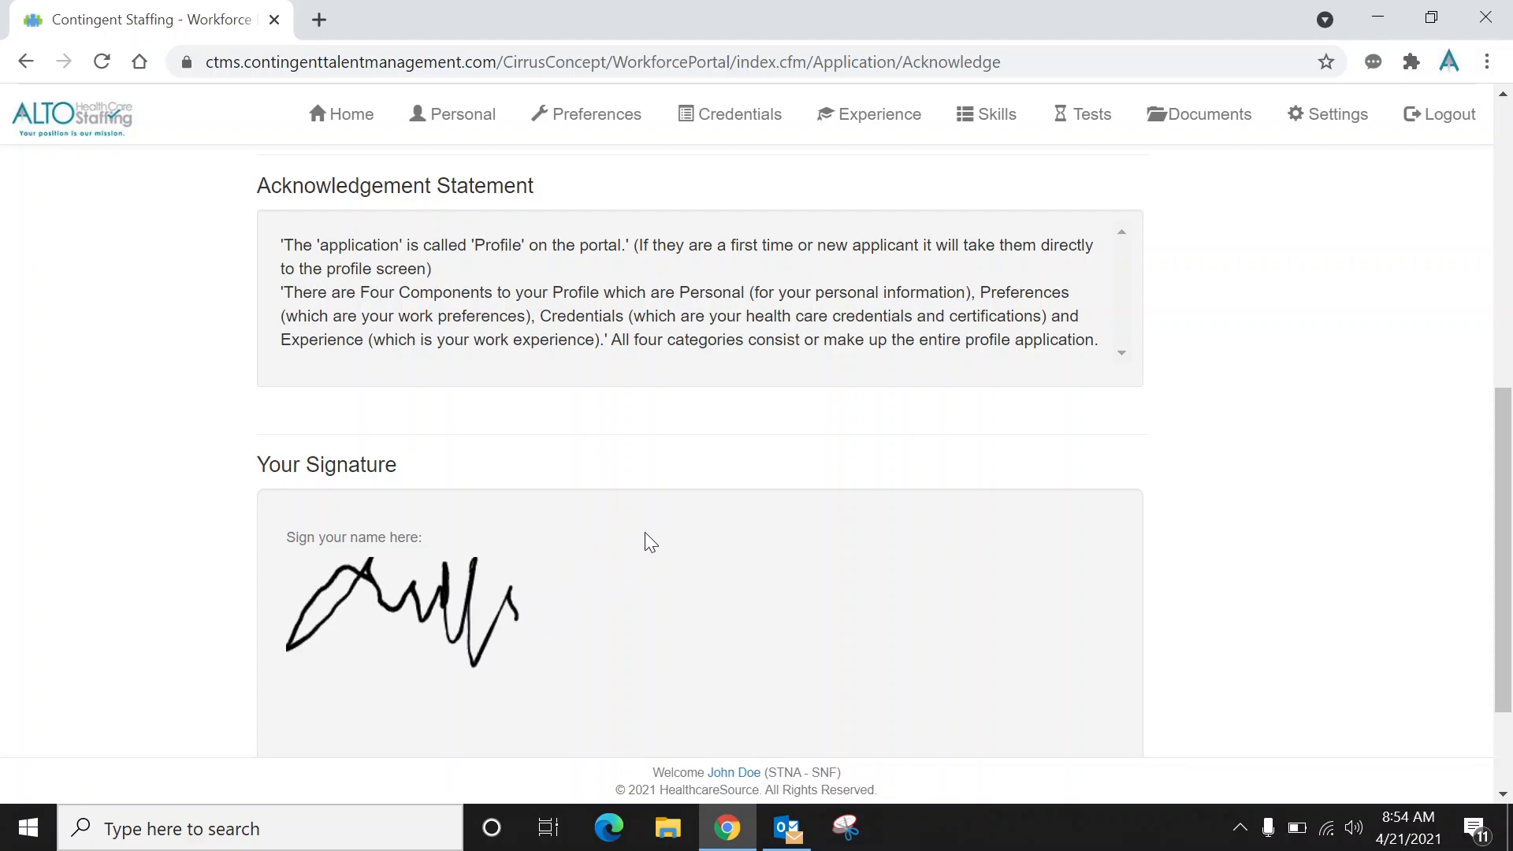
mouse_move(623, 584)
left_mouse_down()
mouse_move(679, 642)
mouse_move(727, 613)
mouse_move(664, 626)
left_mouse_up()
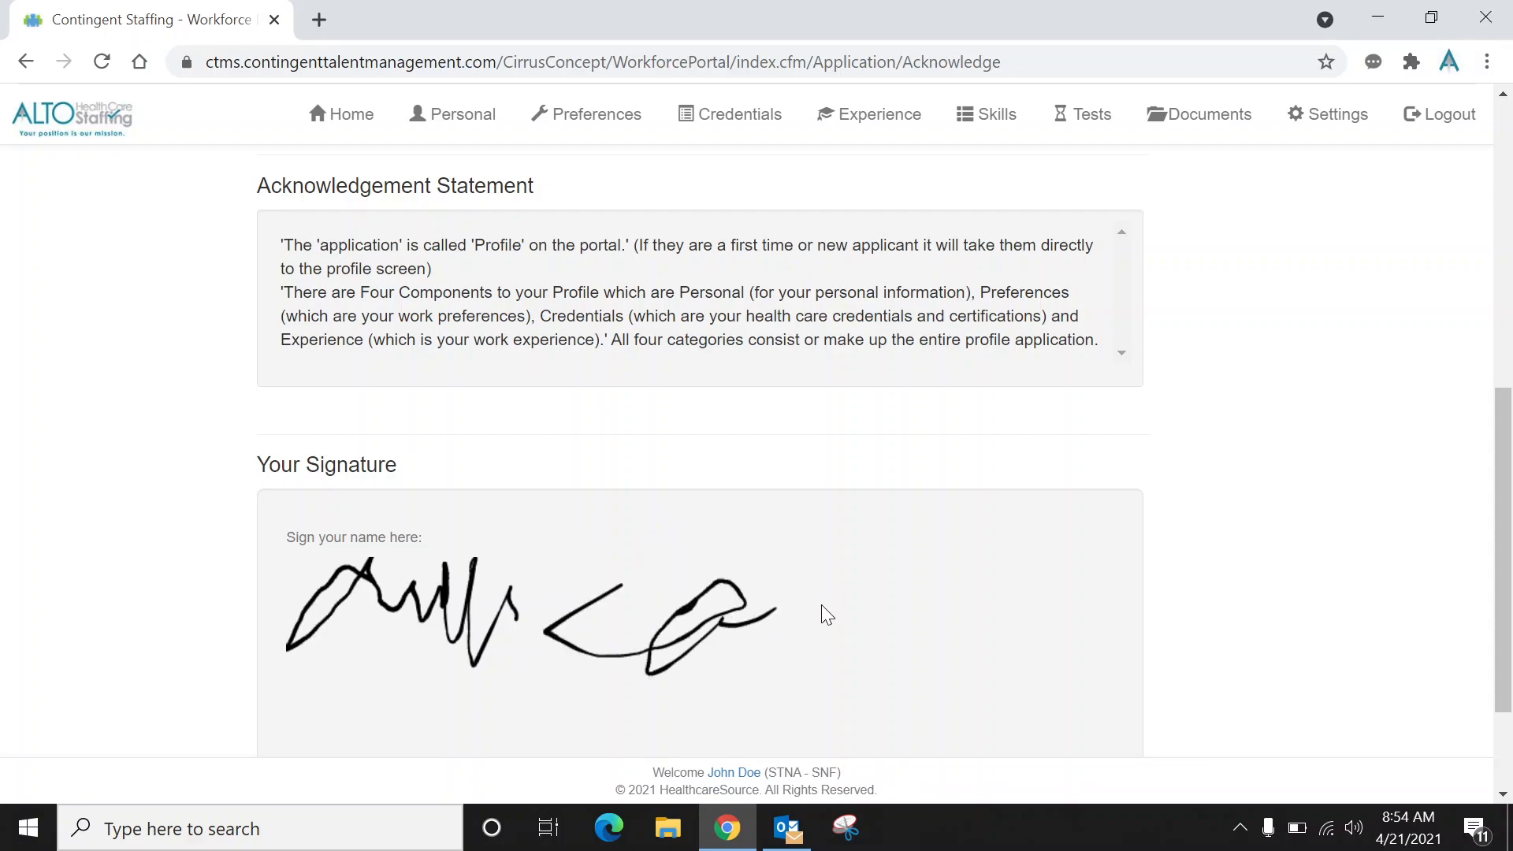
left_click_drag(1498, 416, 1501, 498)
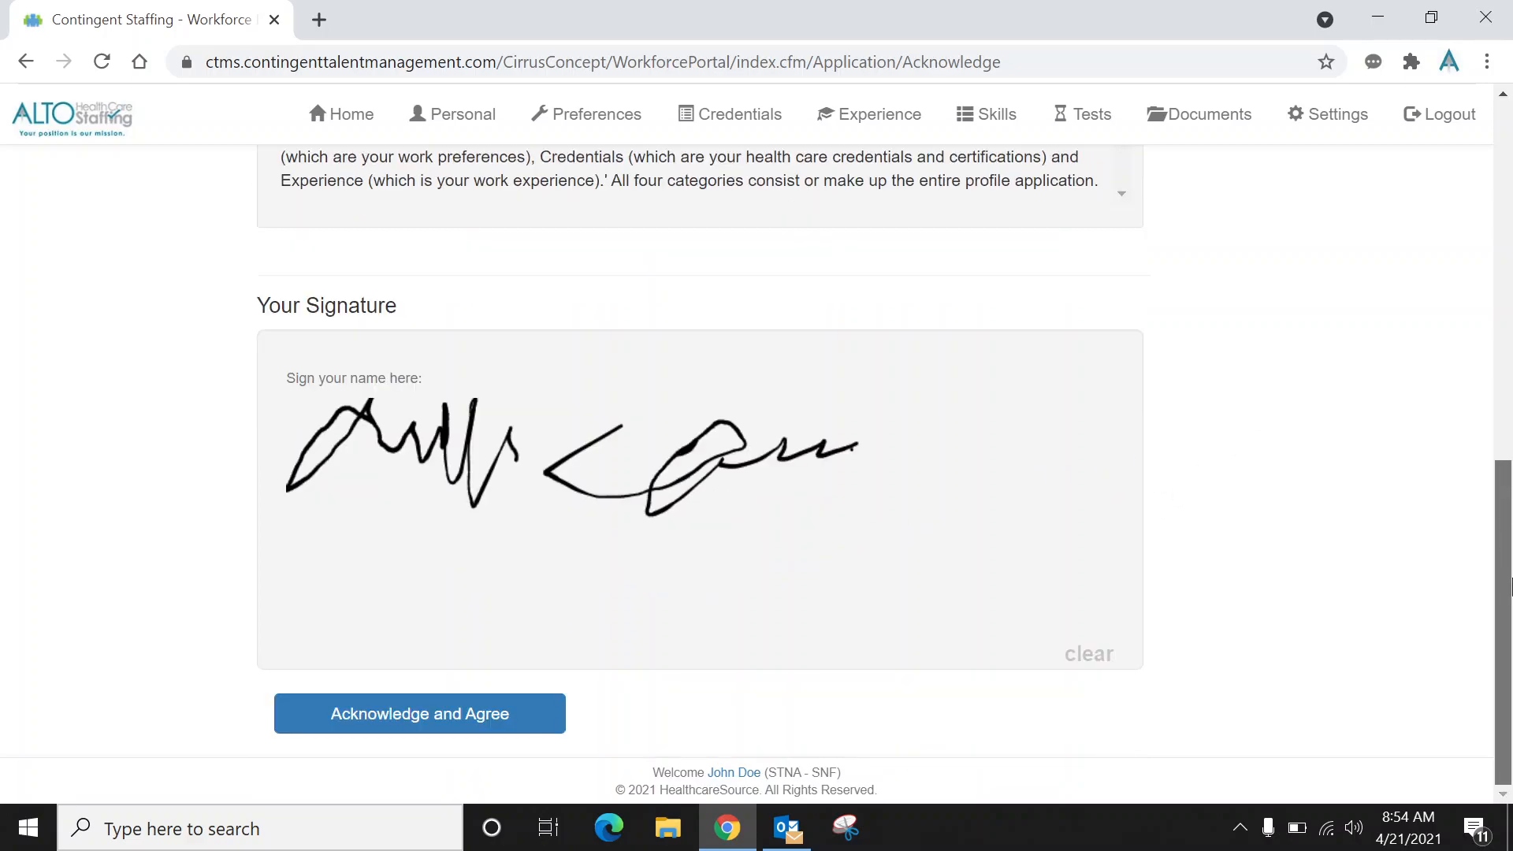
left_click(480, 718)
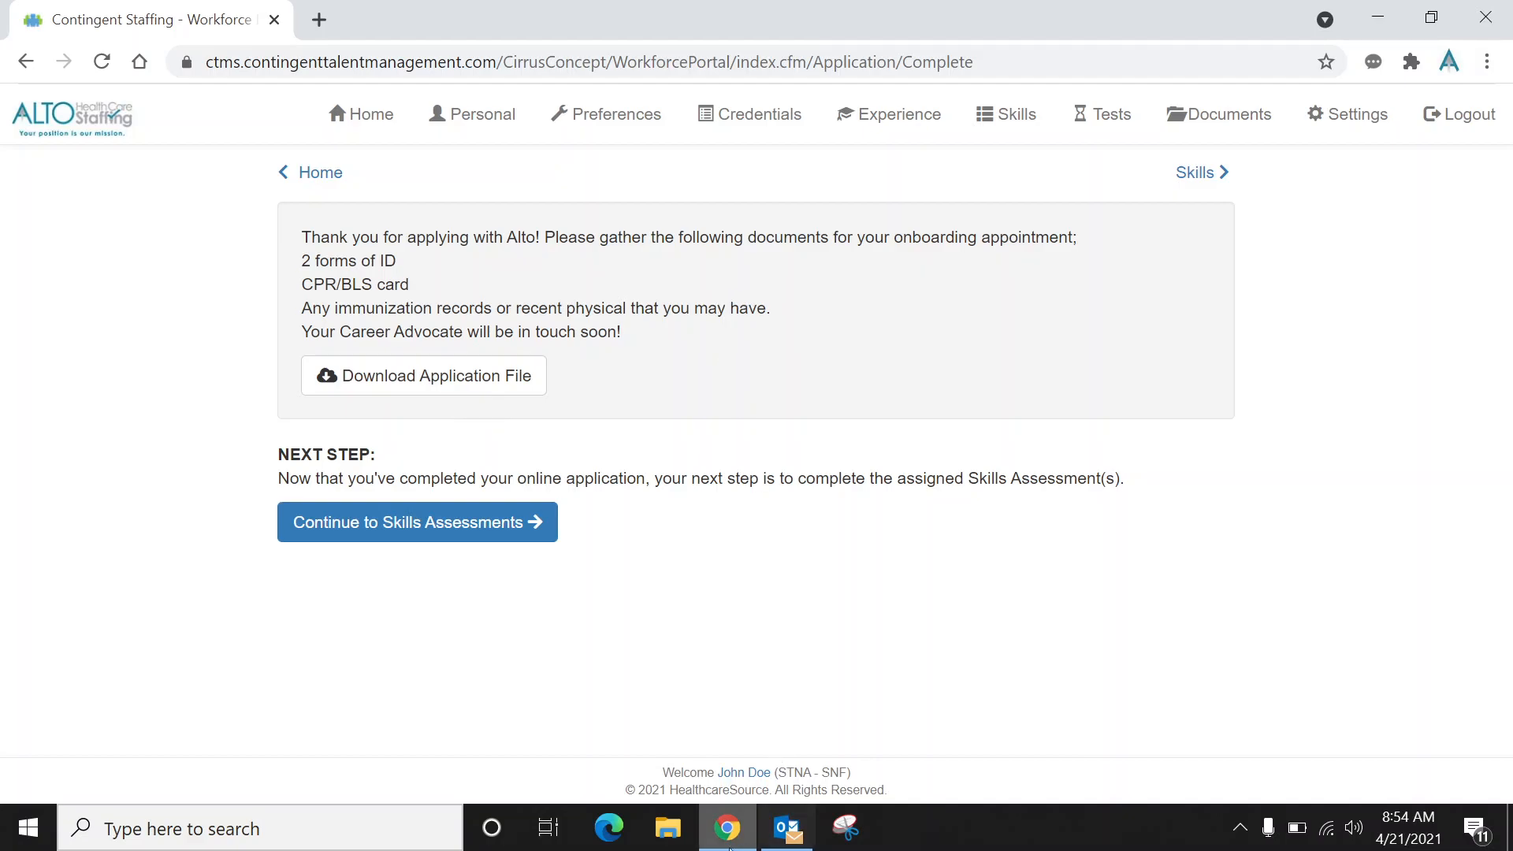
mouse_move(720, 846)
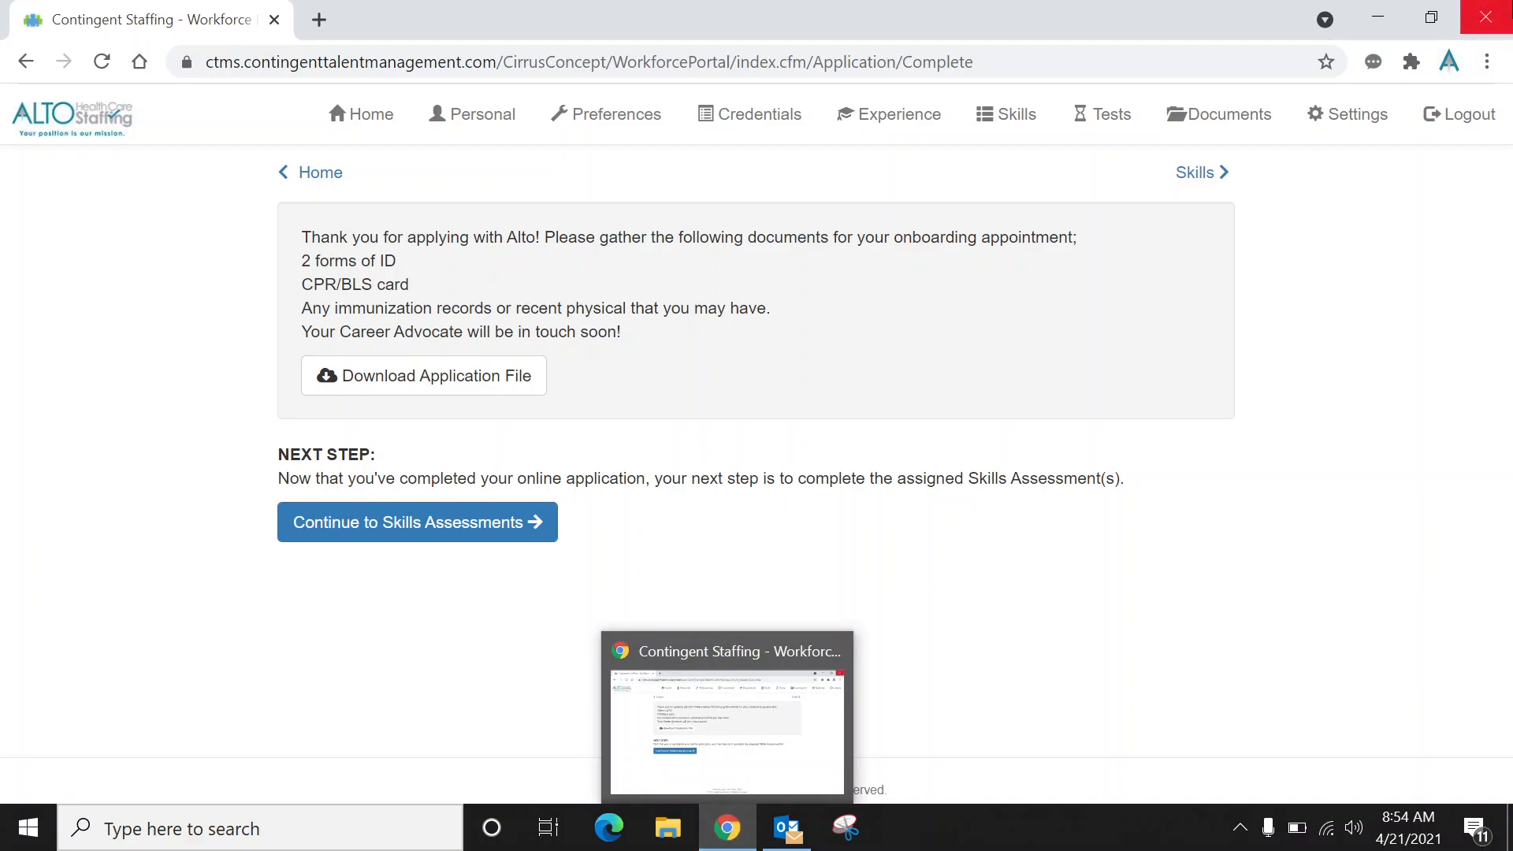